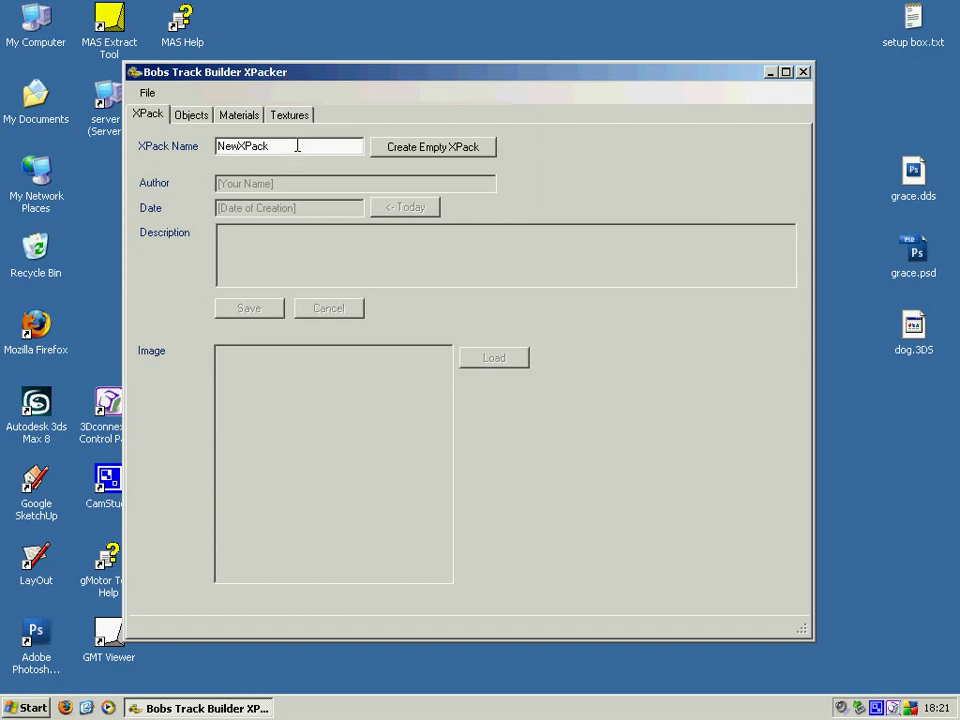
# - Create an empty XPack named DanTest, overwriting the existing one
pyautogui.moveTo(299, 147); pyautogui.dragTo(134, 144)
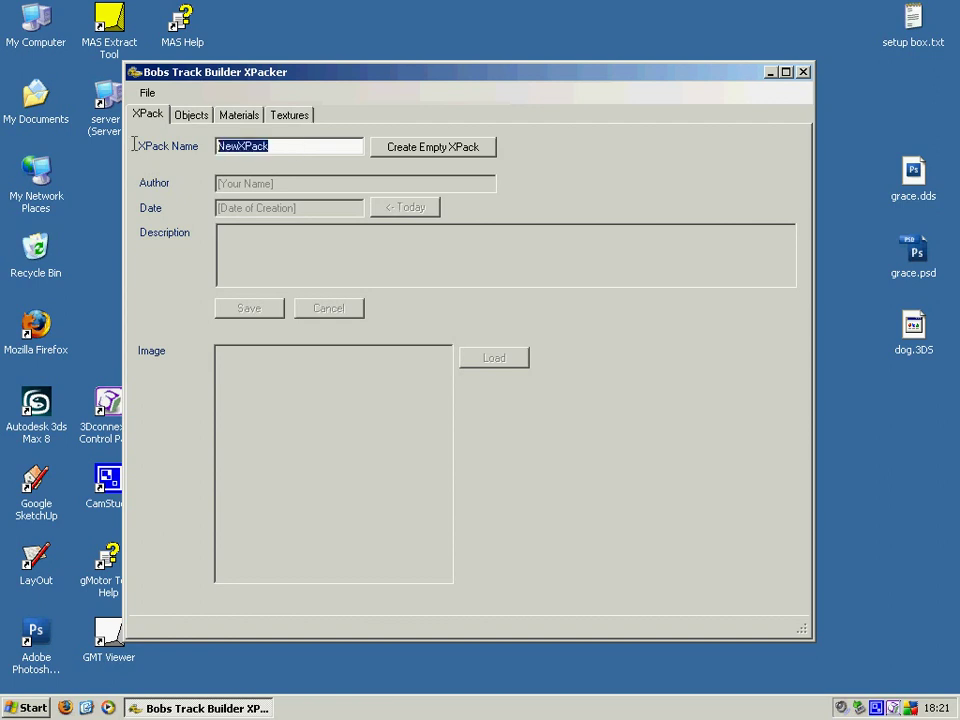
pyautogui.write('DanTest')
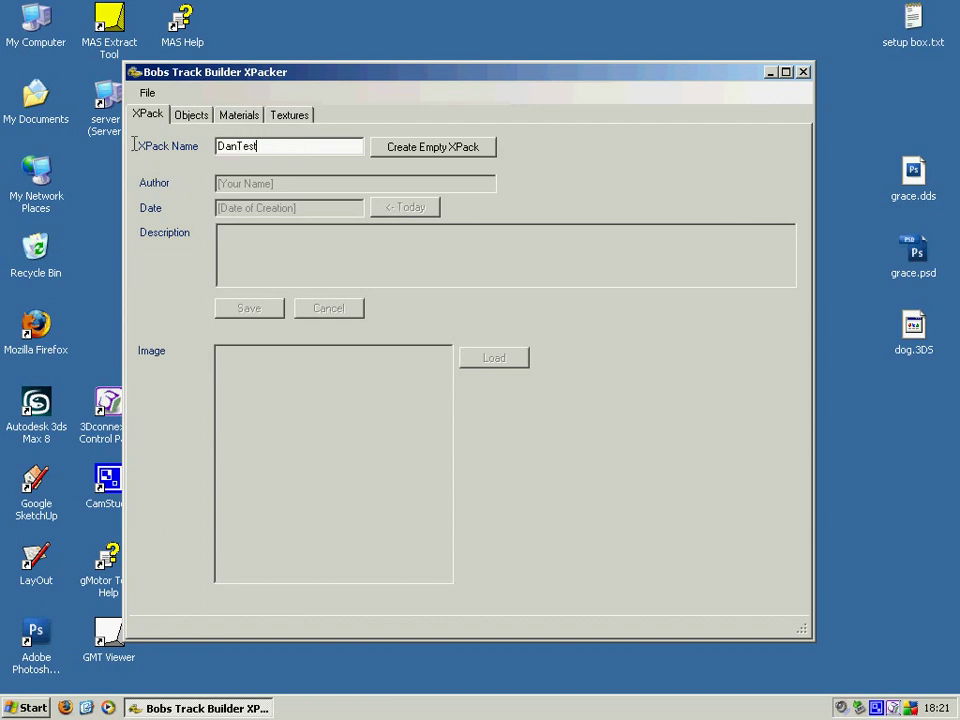
pyautogui.click(443, 152)
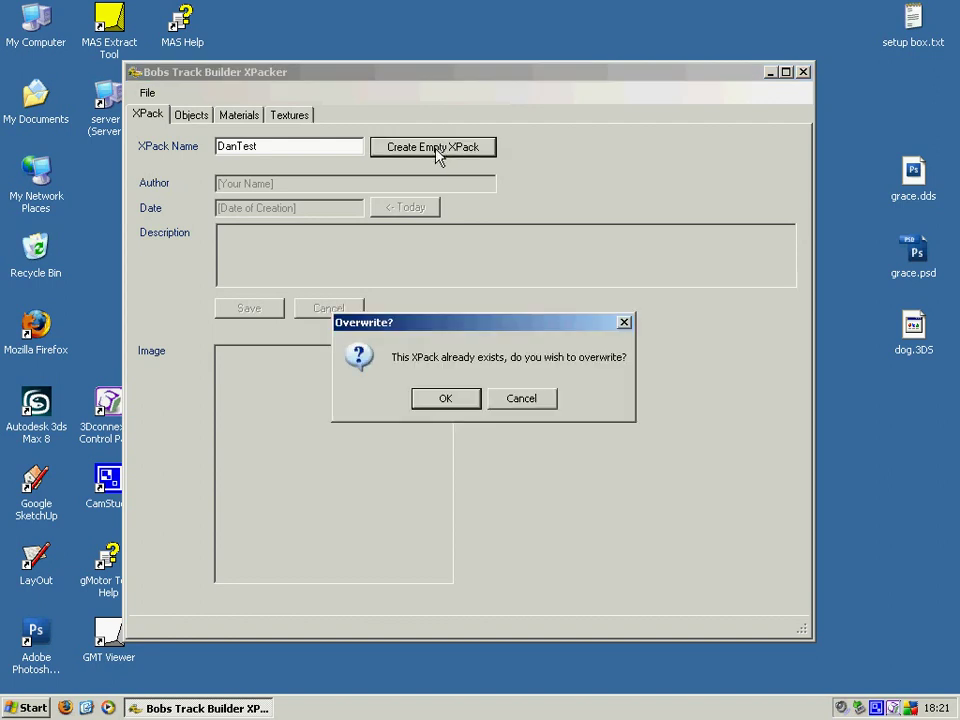
pyautogui.click(456, 398)
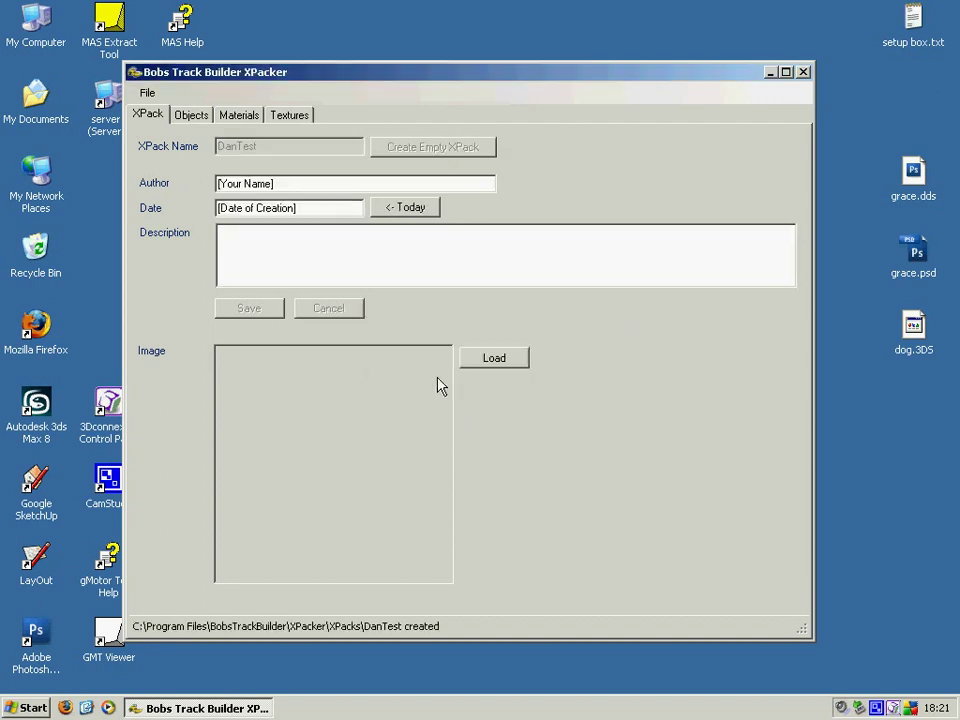
# - Enter the author's name and today's date, save the details, and show the Objects page
pyautogui.click(295, 185)
pyautogui.write('Dan Howell')
pyautogui.press('Tab')
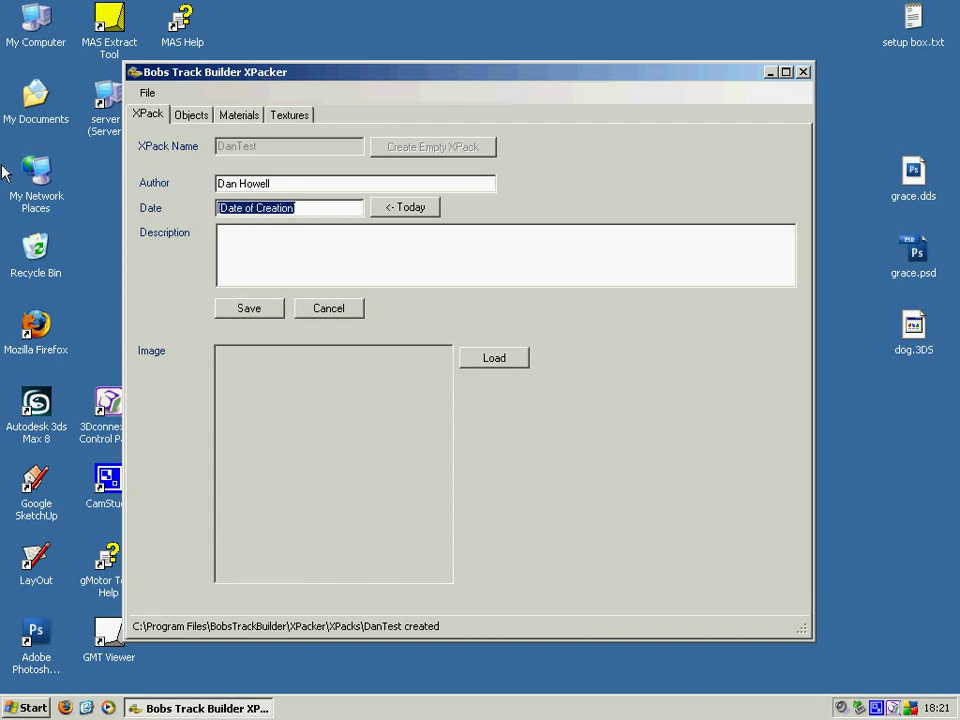
pyautogui.click(405, 208)
pyautogui.click(256, 312)
pyautogui.click(193, 116)
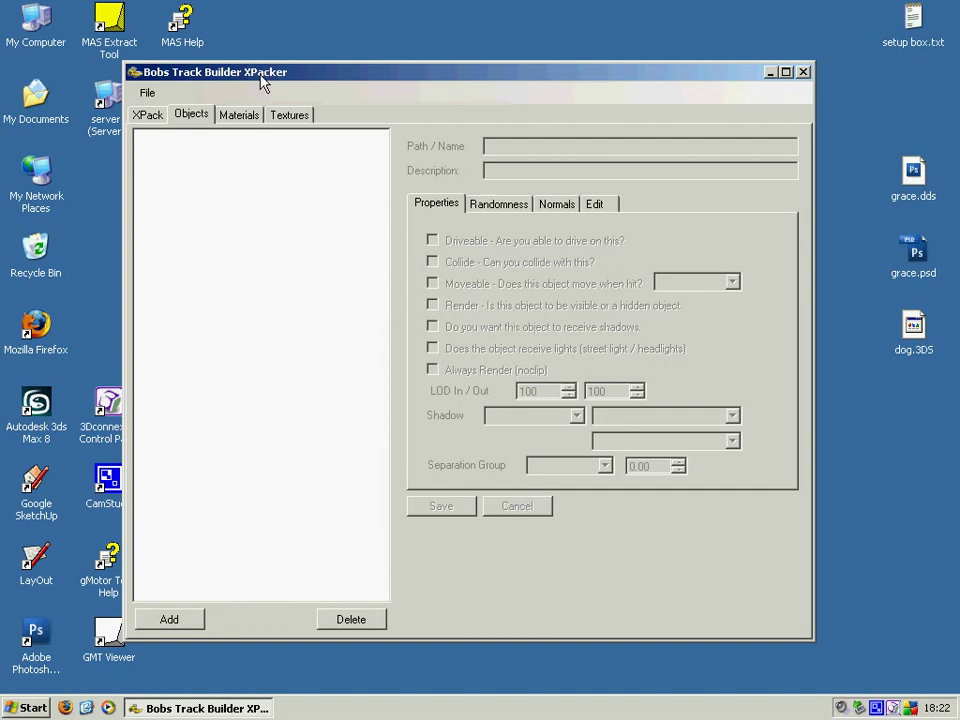
# - Add a new object by importing dog.3DS from the desktop
pyautogui.click(186, 622)
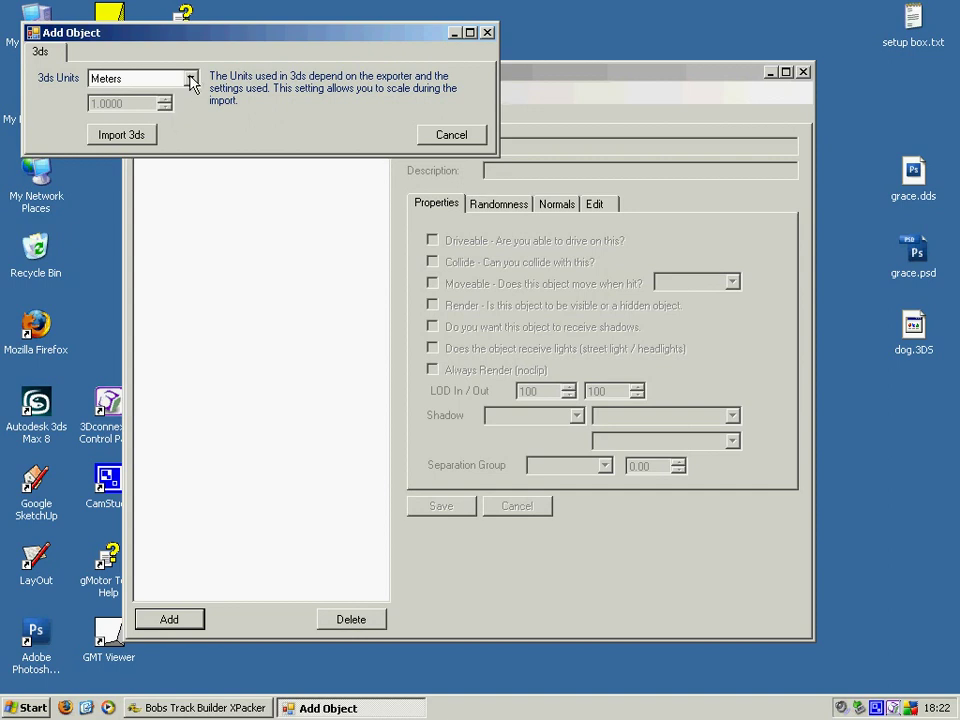
pyautogui.click(131, 136)
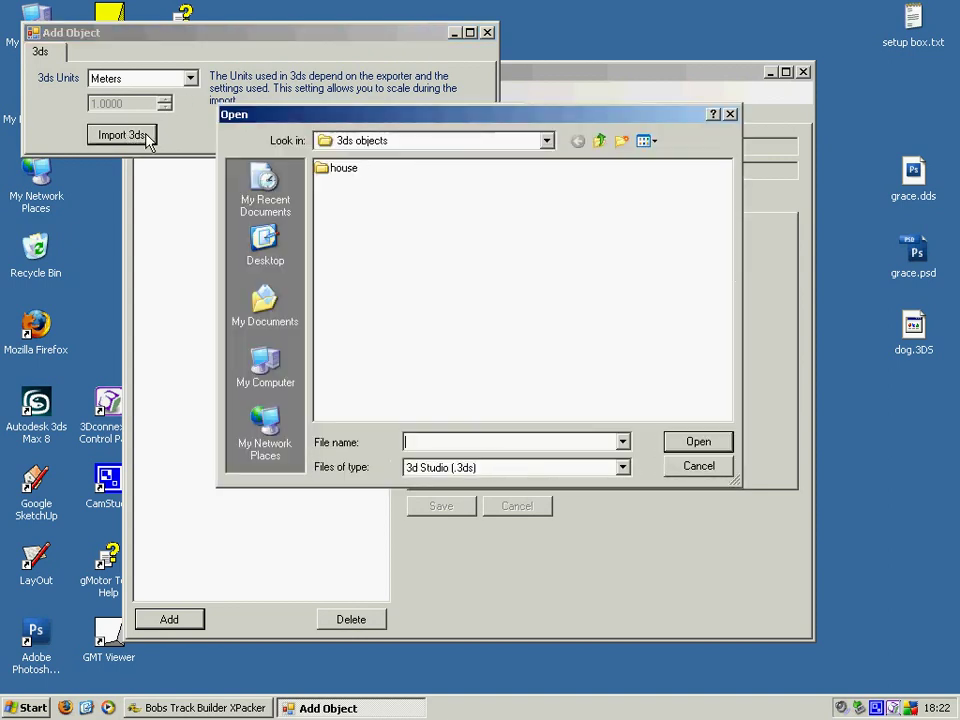
pyautogui.click(266, 243)
pyautogui.click(340, 215)
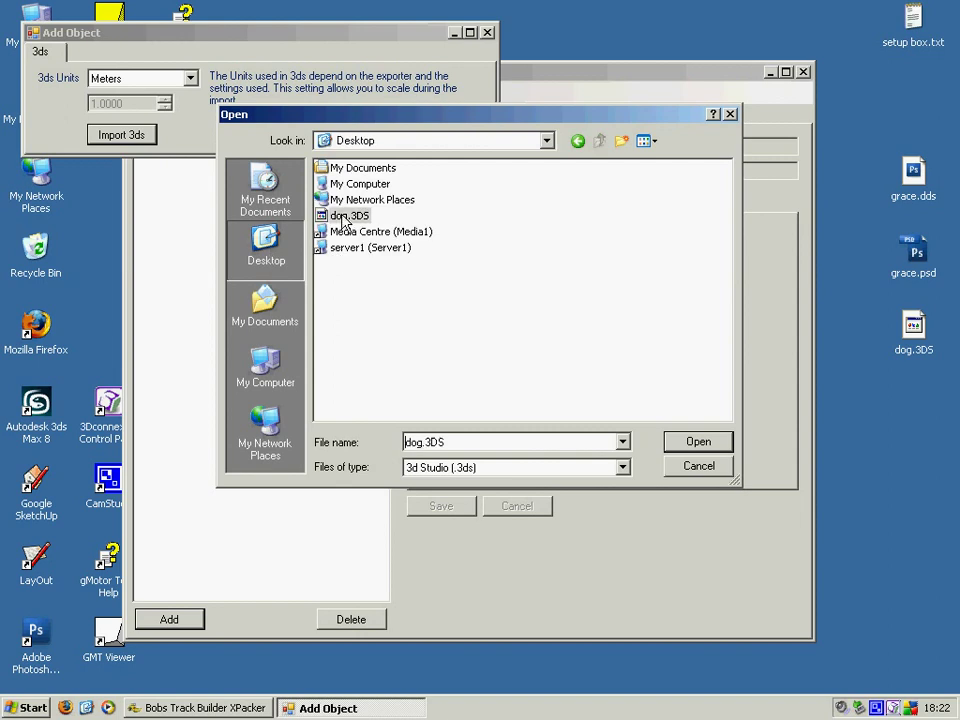
pyautogui.click(698, 443)
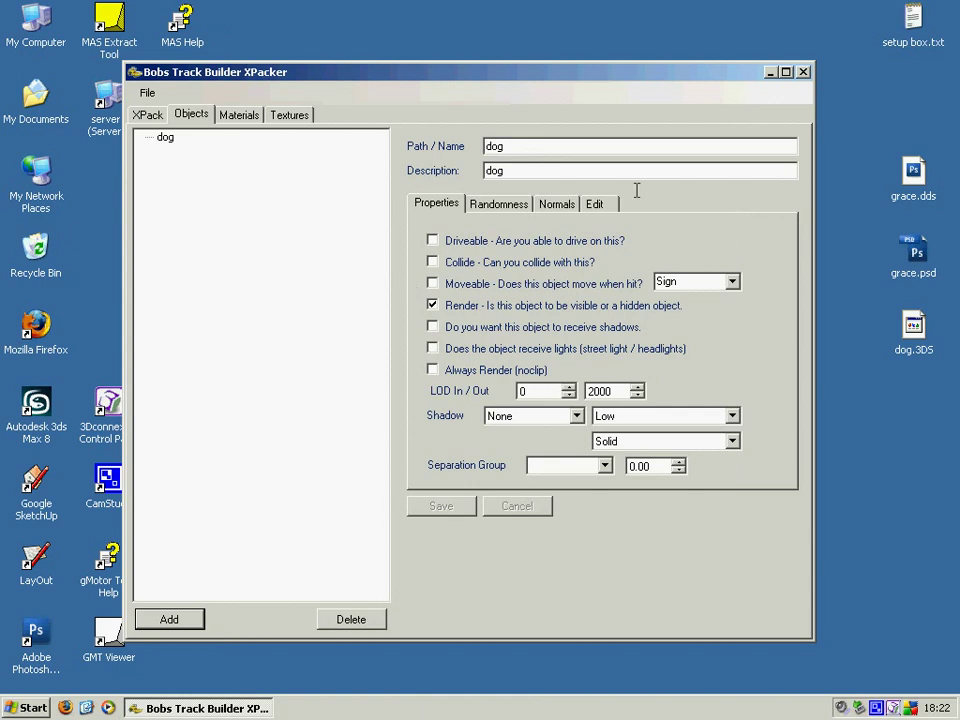
# - Enable Collide, receive shadows and receive lights on the dog, set Static/Medium shadows, and save
pyautogui.click(433, 263)
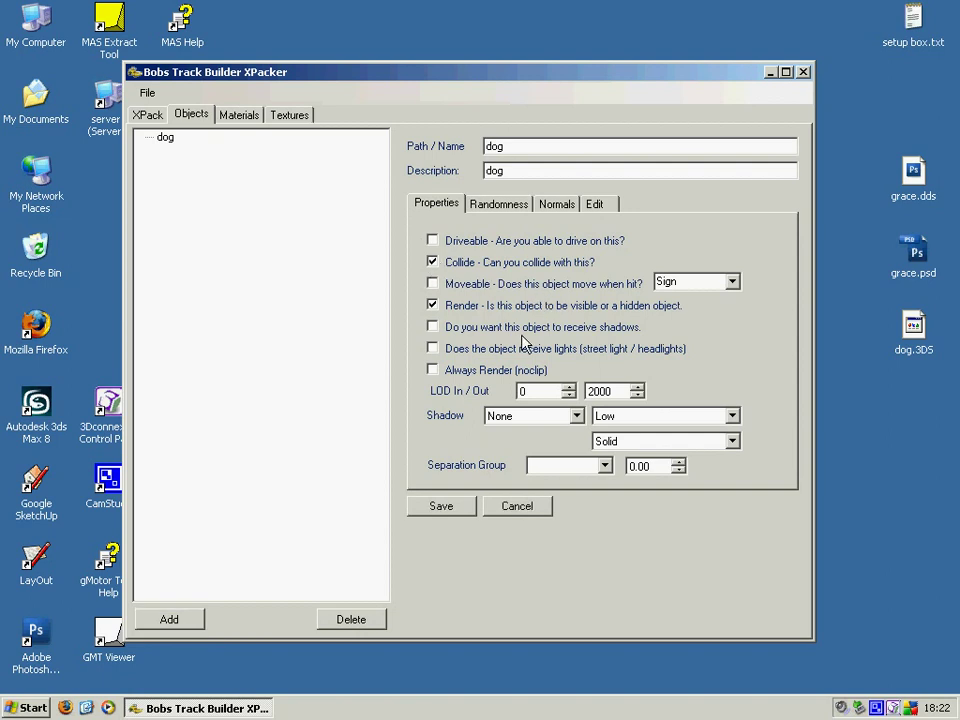
pyautogui.click(440, 328)
pyautogui.click(433, 348)
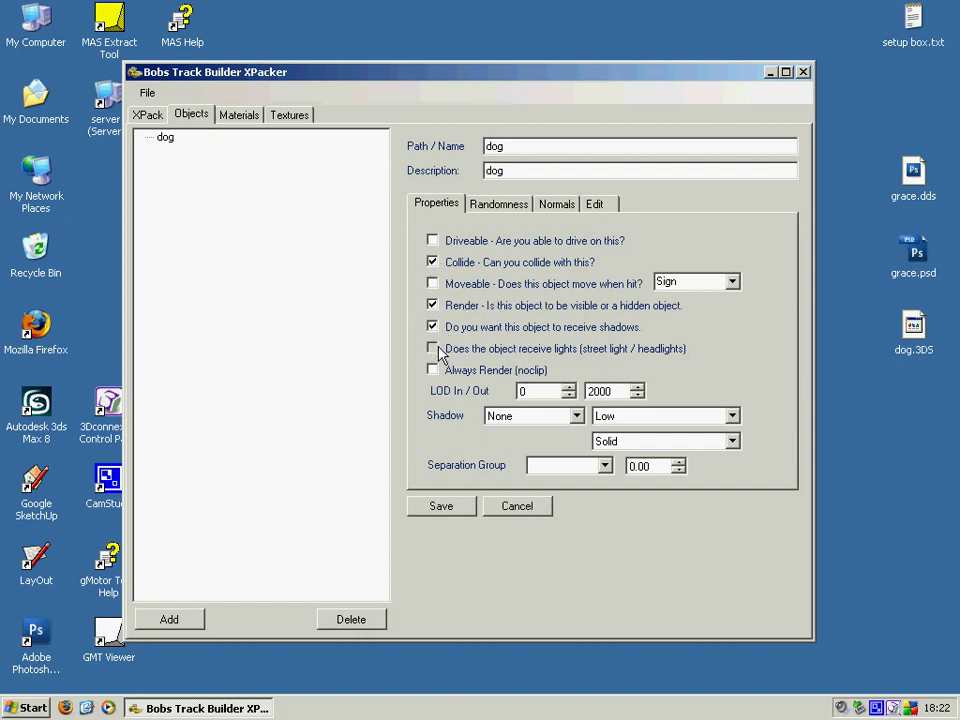
pyautogui.click(540, 415)
pyautogui.click(542, 449)
pyautogui.click(640, 416)
pyautogui.click(634, 463)
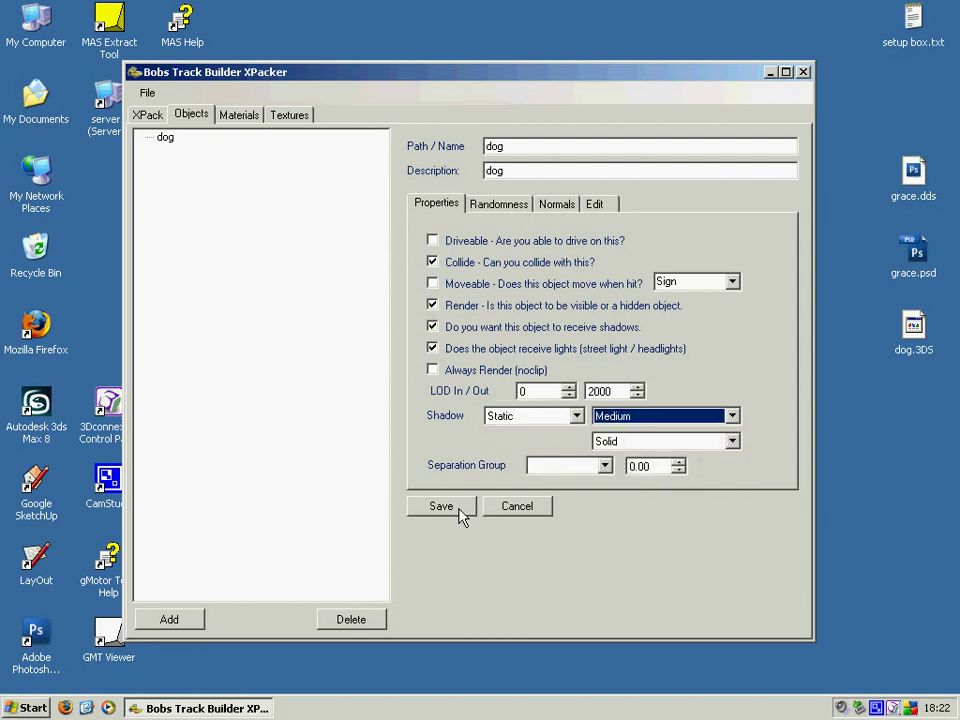
pyautogui.click(463, 512)
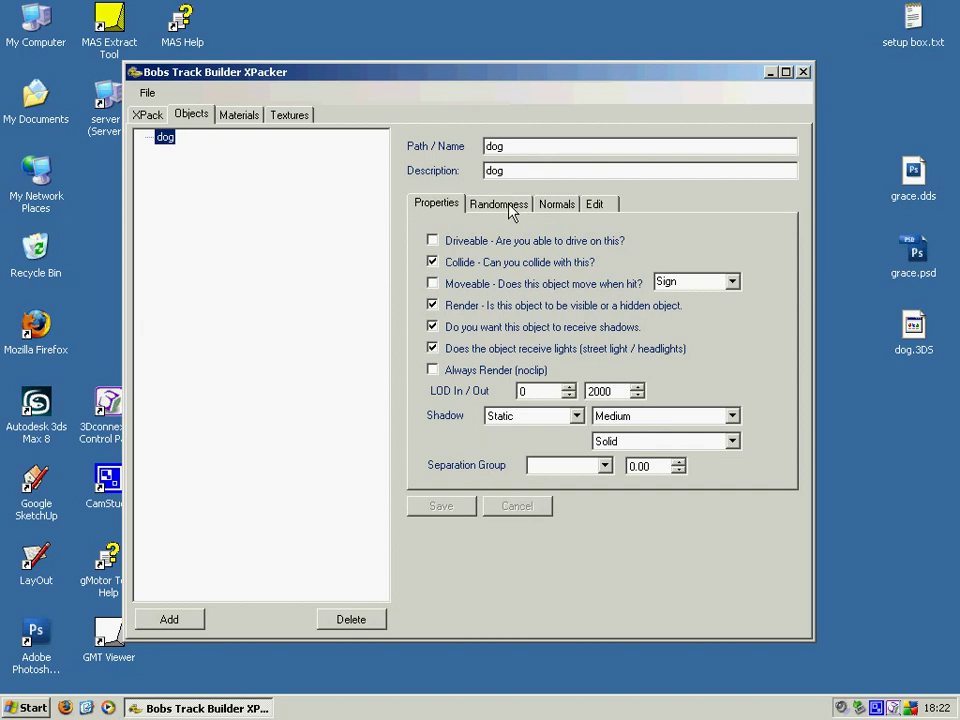
# - Use Center Object on Ground on the Edit tab for the dog object, then save it
pyautogui.click(600, 205)
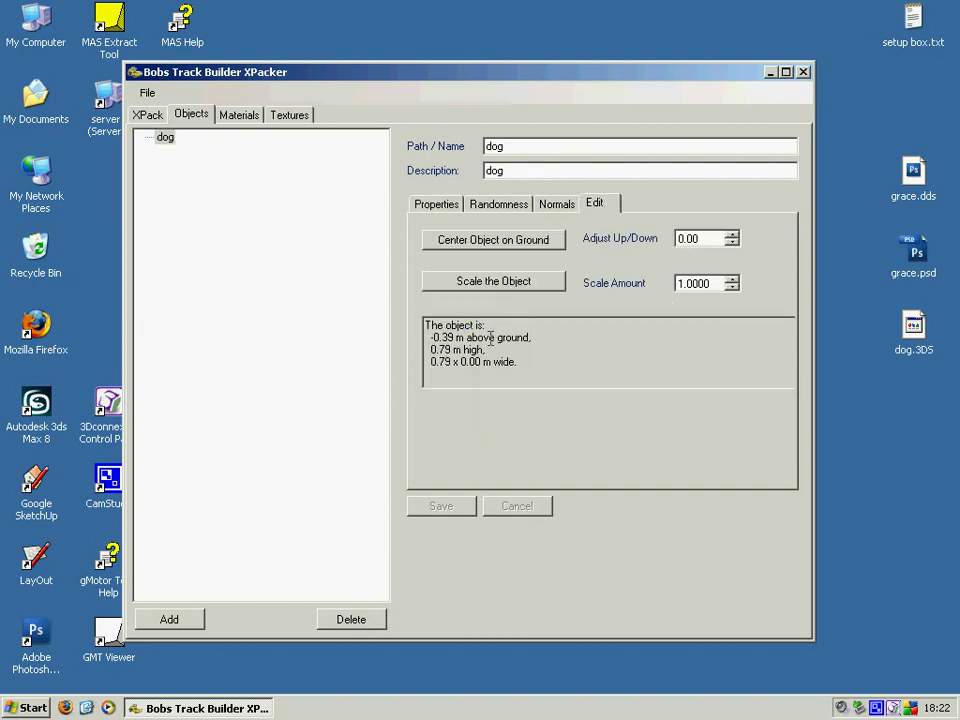
pyautogui.click(499, 249)
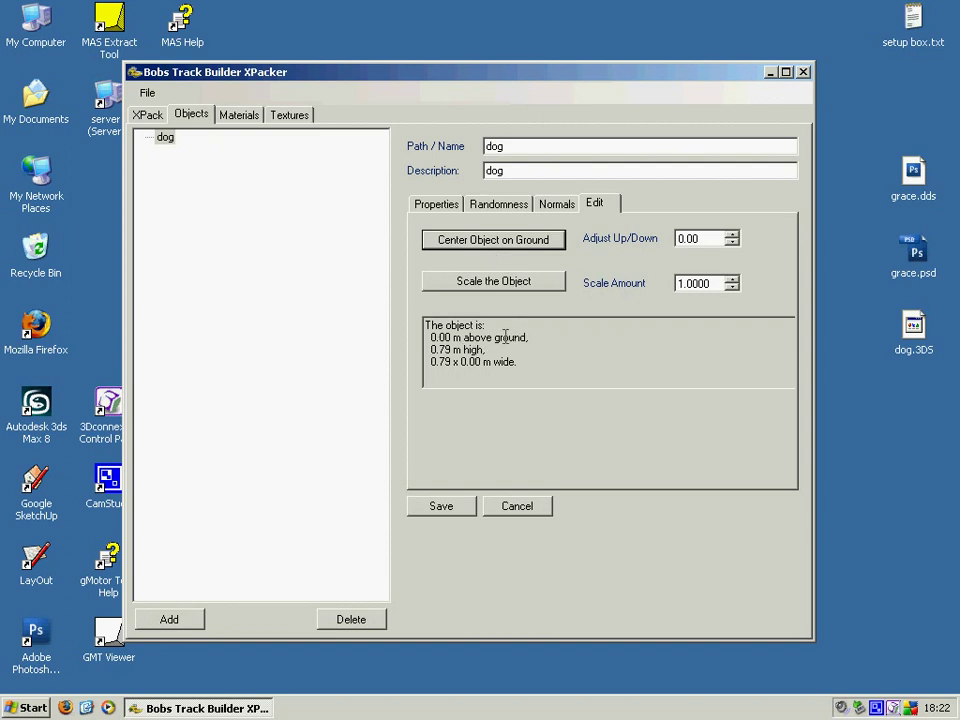
pyautogui.moveTo(431, 337); pyautogui.dragTo(454, 338)
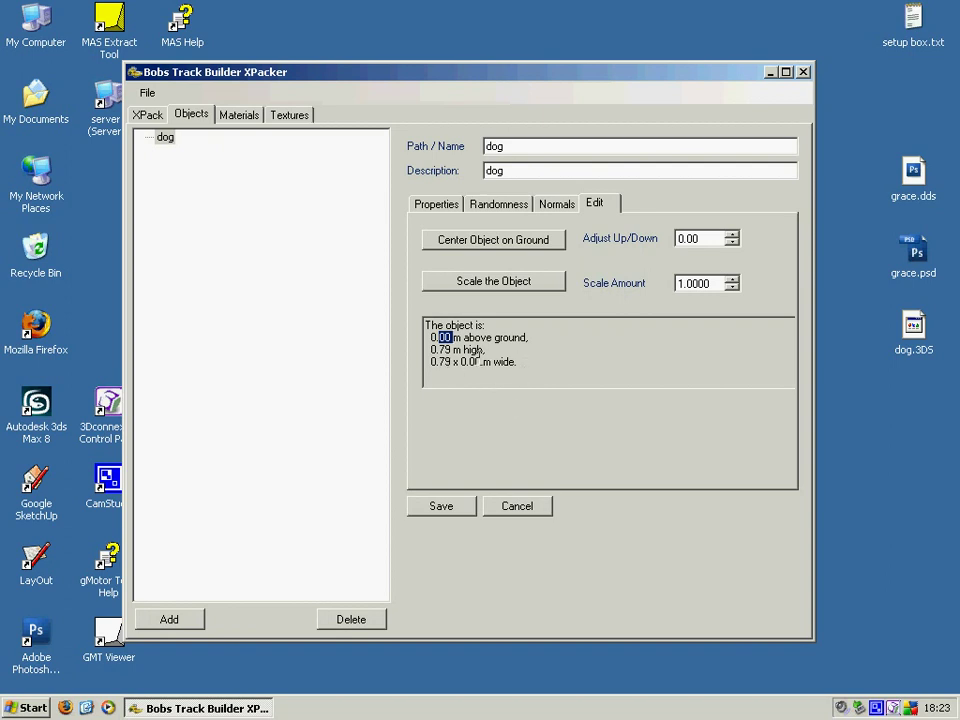
pyautogui.click(463, 506)
# - Load grace.dds as the diffuse texture of the dog's mat0 material
pyautogui.click(238, 116)
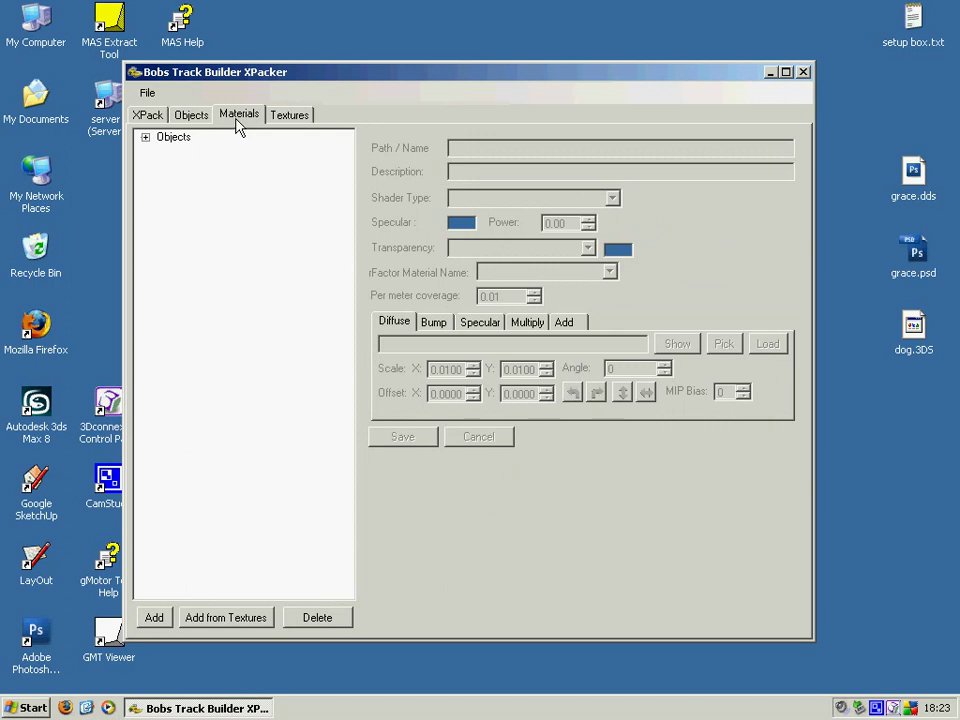
pyautogui.click(145, 137)
pyautogui.click(163, 152)
pyautogui.click(200, 167)
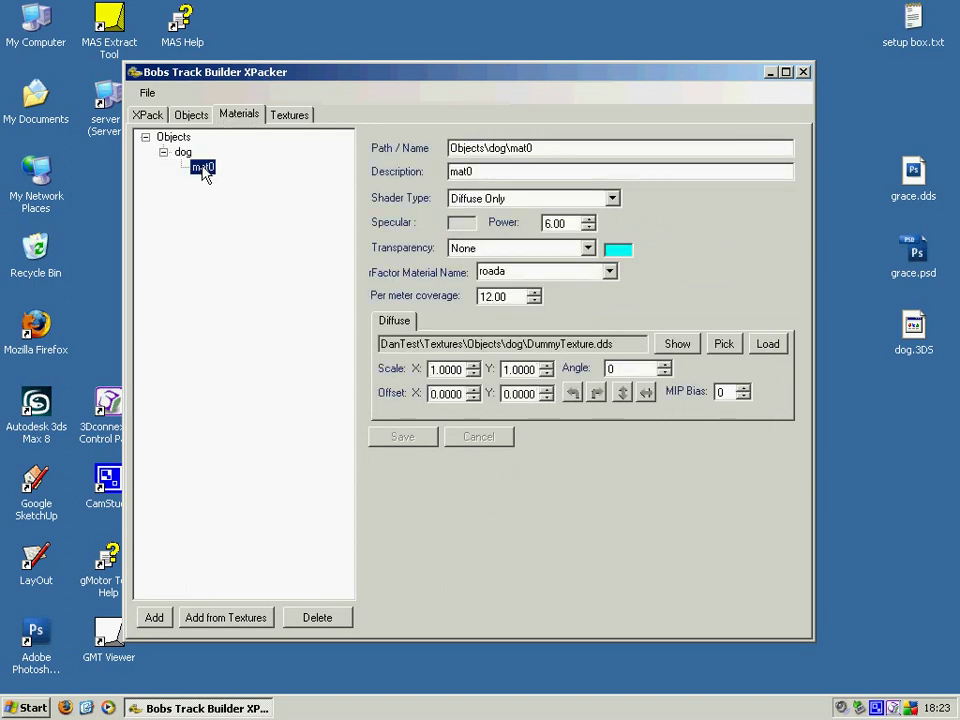
pyautogui.doubleClick(621, 346)
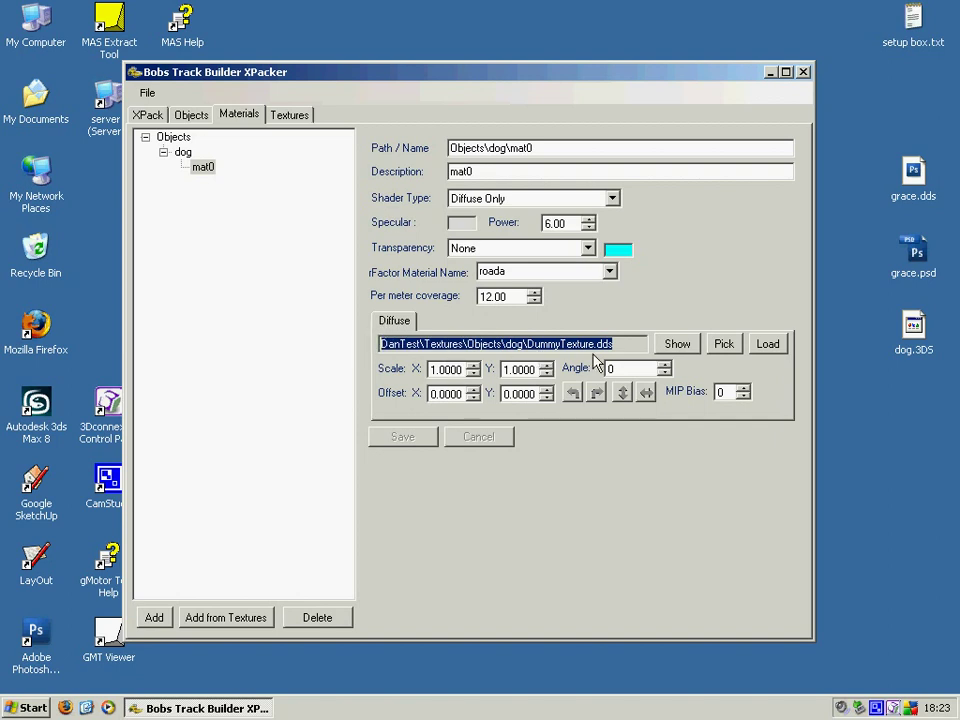
pyautogui.click(767, 343)
pyautogui.click(352, 215)
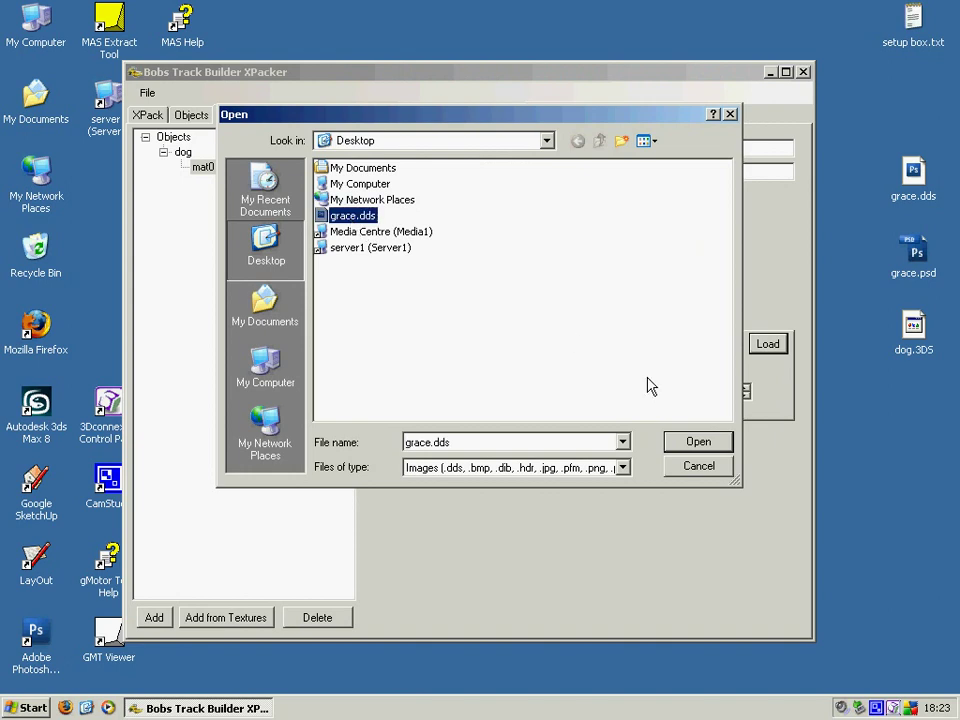
pyautogui.click(698, 443)
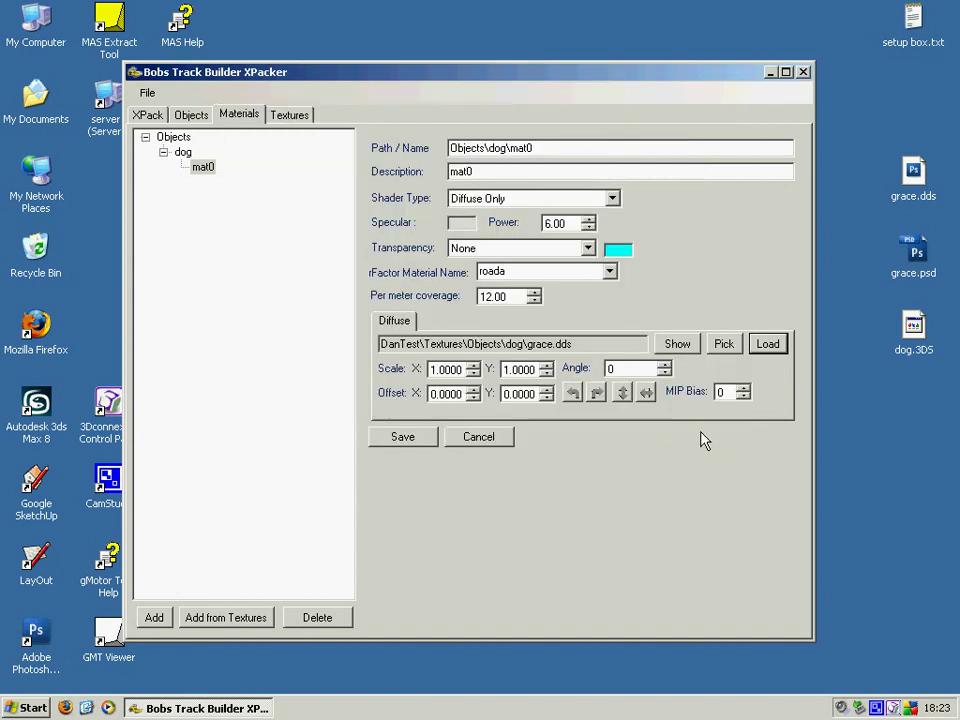
# - Set mat0 transparency to Use Alpha and rFactor material name to wall, then save
pyautogui.click(588, 250)
pyautogui.click(484, 279)
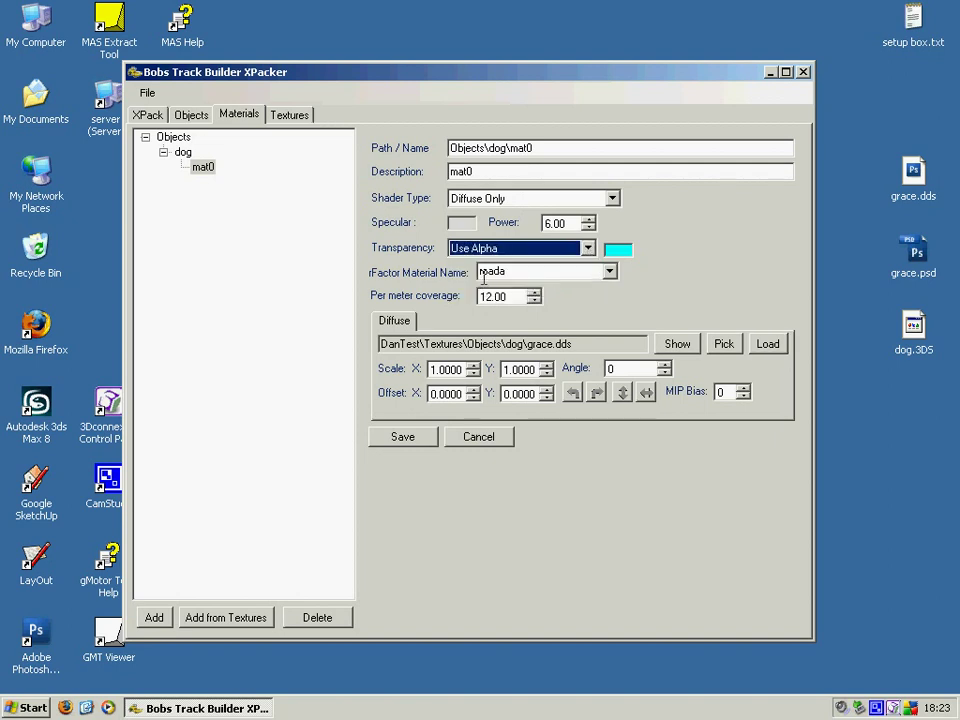
pyautogui.click(608, 272)
pyautogui.scroll(-2, 615, 328)
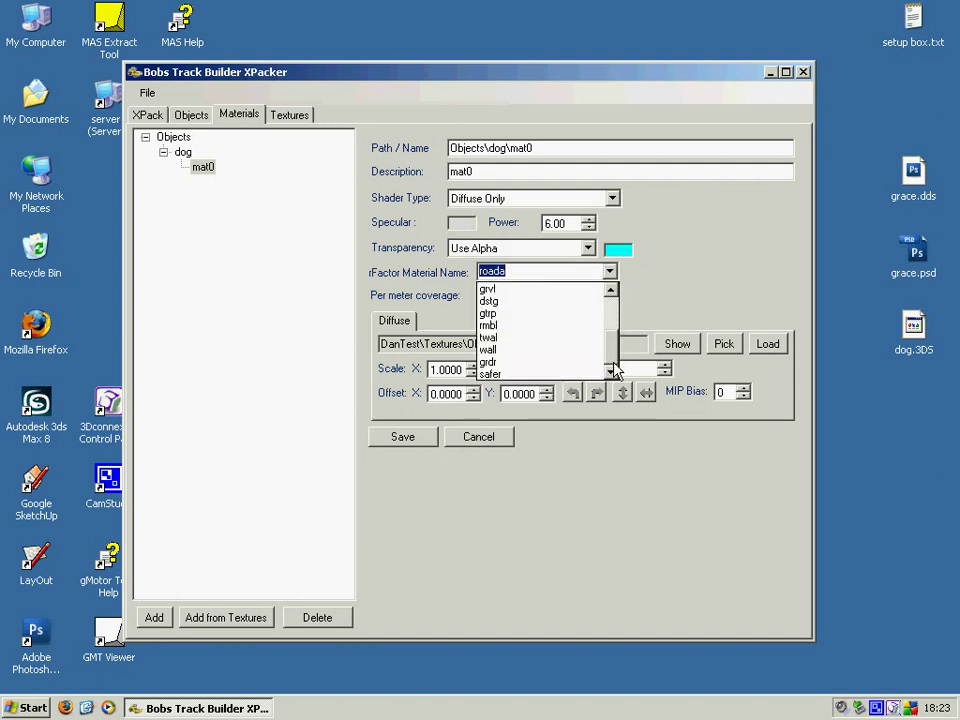
pyautogui.click(508, 348)
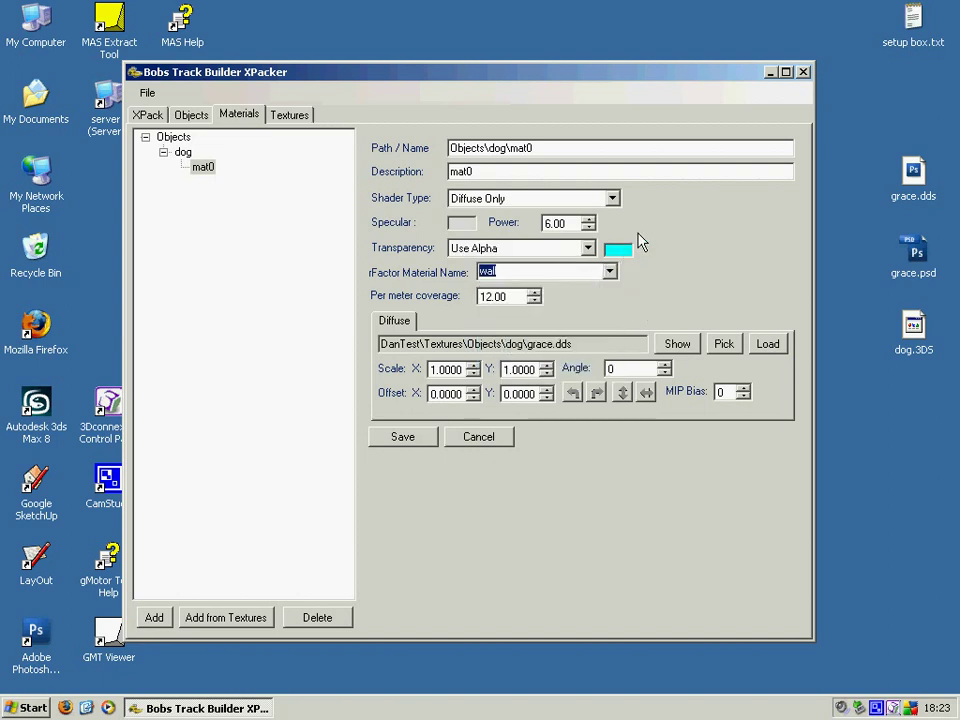
pyautogui.click(401, 438)
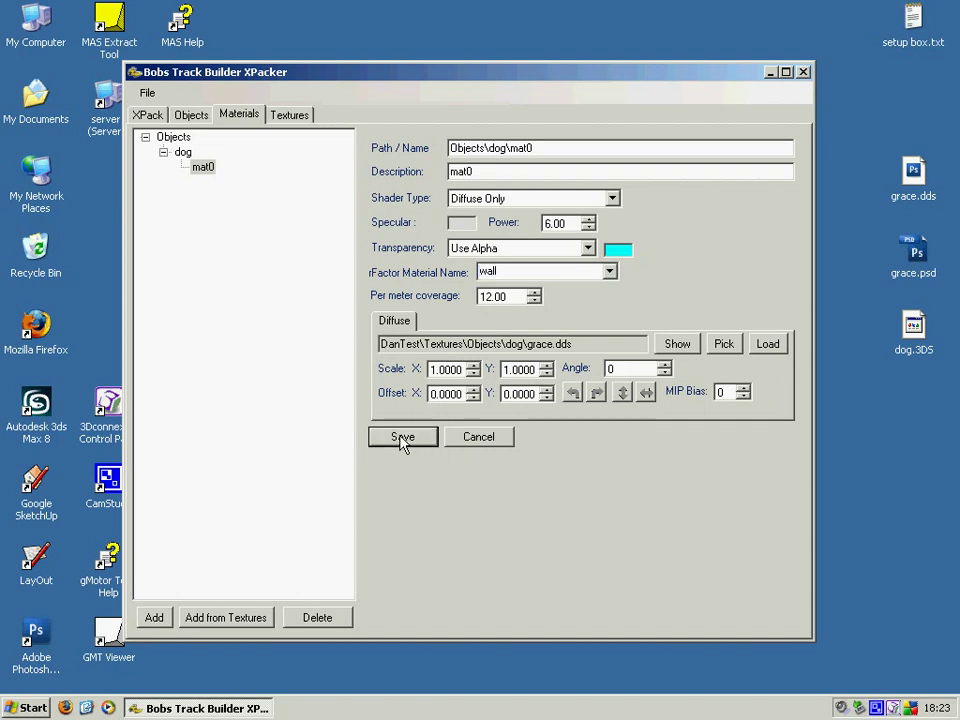
# - Zip the DanTest XPack to DanTest.zip via File > Zip to BTB
pyautogui.click(150, 93)
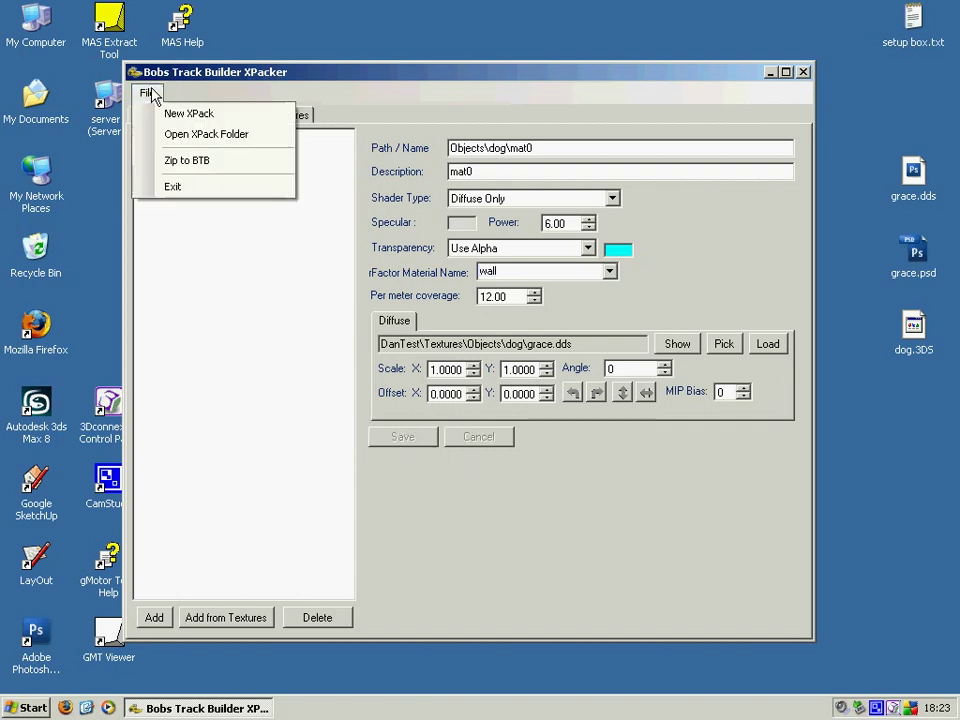
pyautogui.click(207, 170)
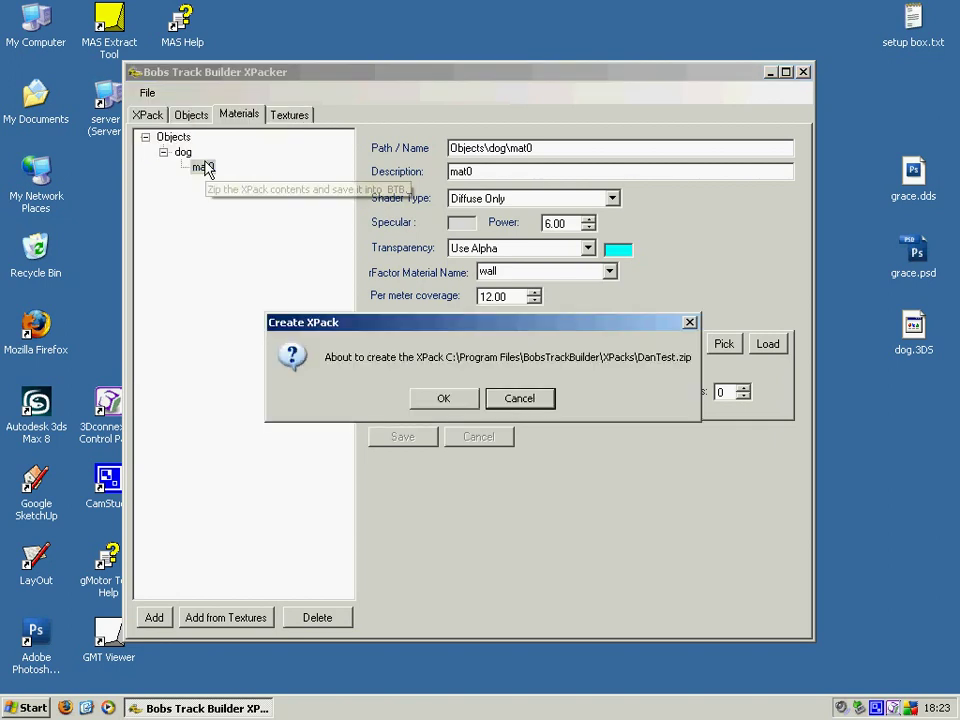
pyautogui.click(444, 399)
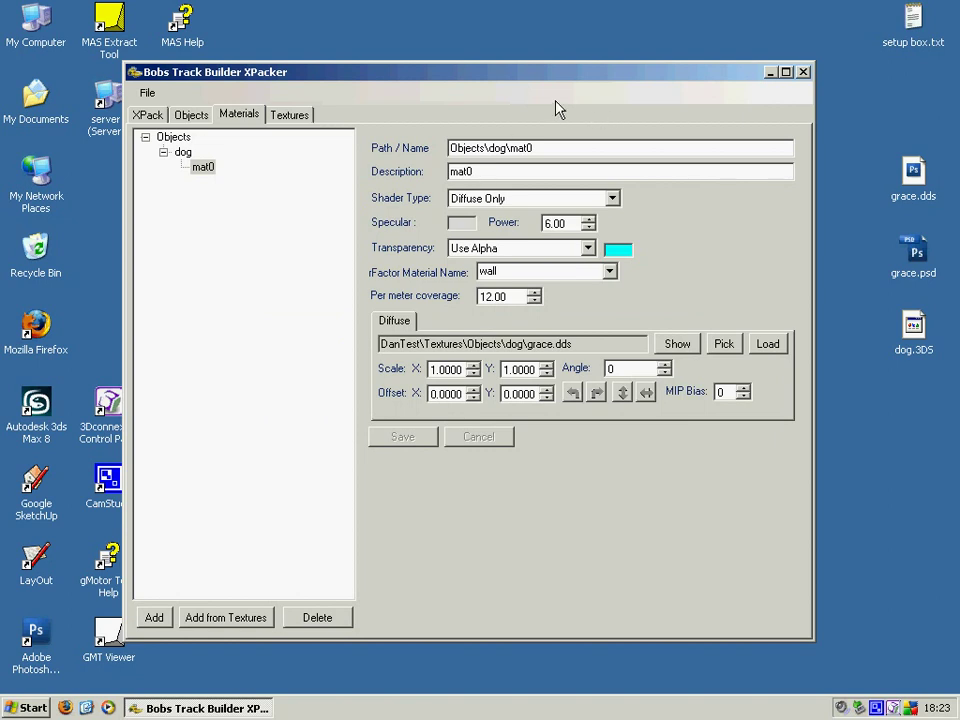
# - Launch Bobs Track Builder from Start > Programs > BobsTrackBuilder
pyautogui.click(804, 72)
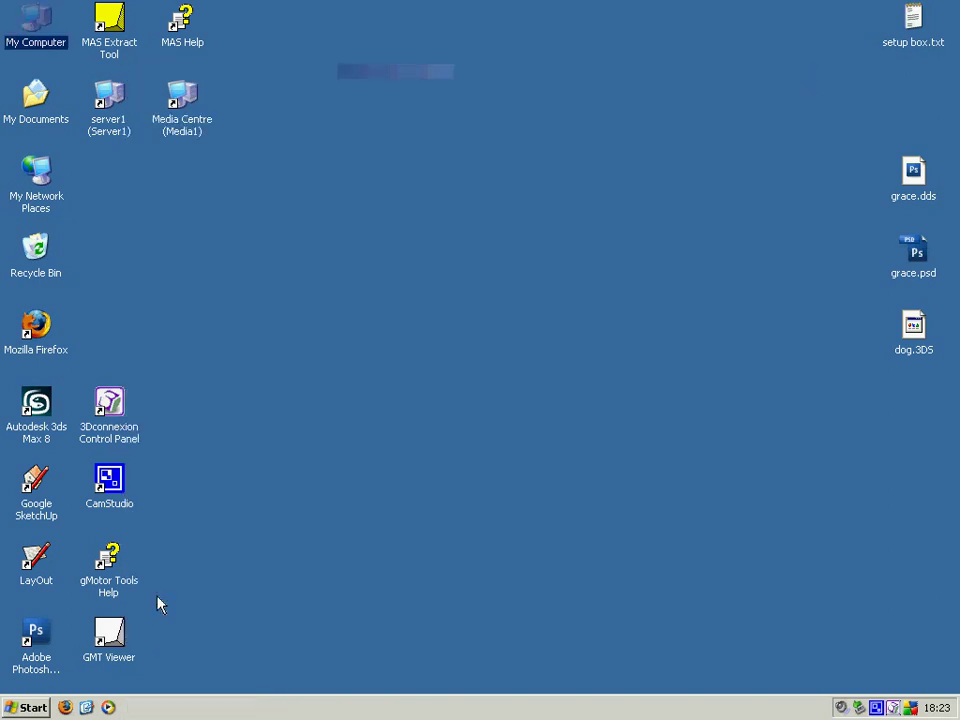
pyautogui.click(30, 708)
pyautogui.moveTo(184, 461)
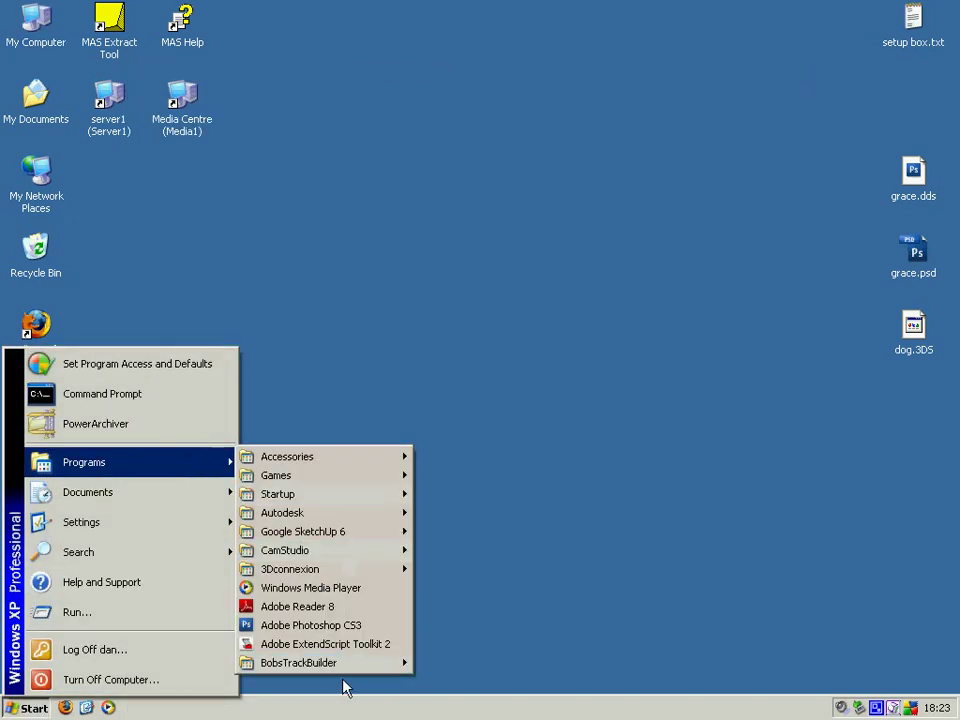
pyautogui.moveTo(351, 663)
pyautogui.click(458, 664)
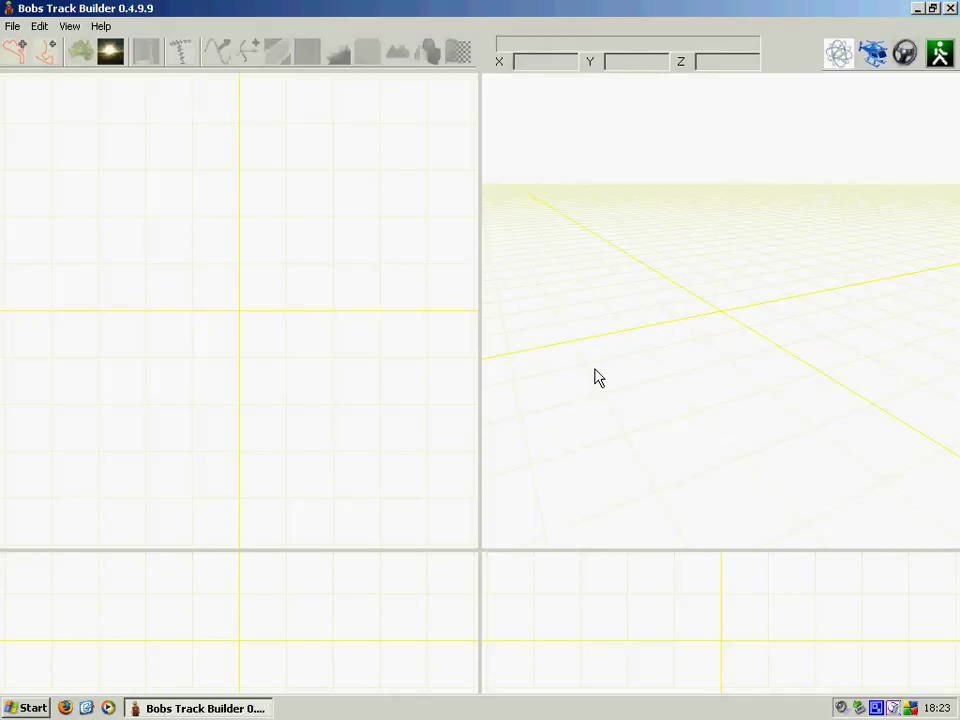
# - Draw a curved open track through two nodes in the top view and bring up the Terrain window
pyautogui.click(45, 50)
pyautogui.moveTo(89, 392); pyautogui.dragTo(137, 371)
pyautogui.moveTo(208, 331); pyautogui.dragTo(359, 238)
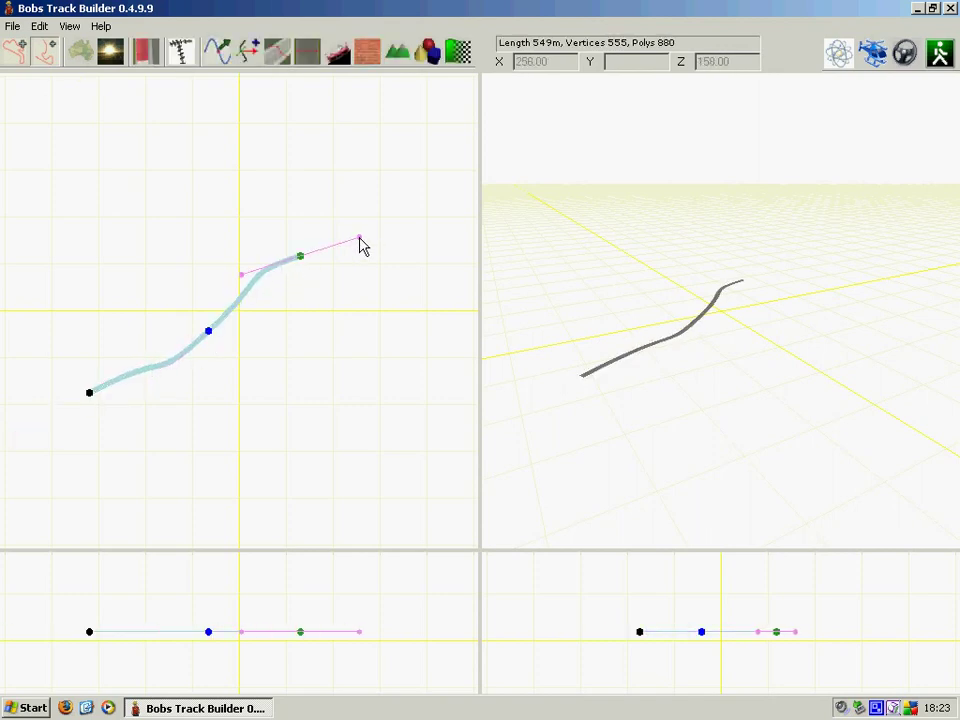
pyautogui.click(398, 55)
# - Drag out TerrainArea1 and TerrainArea2 along either side of the track, then close the Terrain panel
pyautogui.moveTo(193, 17); pyautogui.dragTo(799, 93)
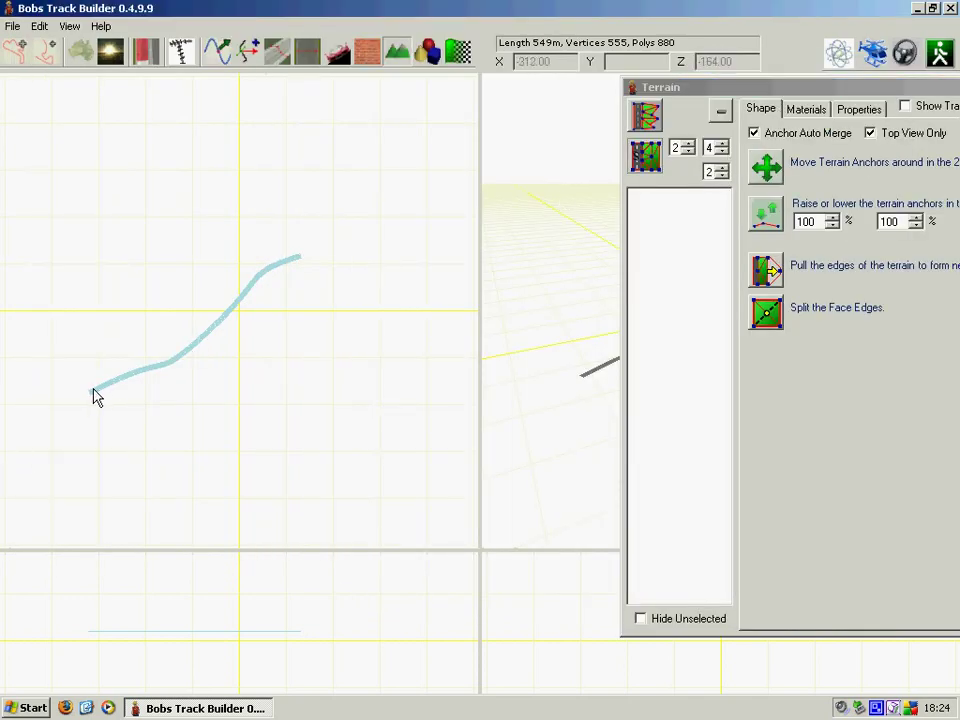
pyautogui.moveTo(93, 392)
pyautogui.mouseDown()
pyautogui.moveTo(240, 302)
pyautogui.moveTo(279, 257)
pyautogui.mouseUp()
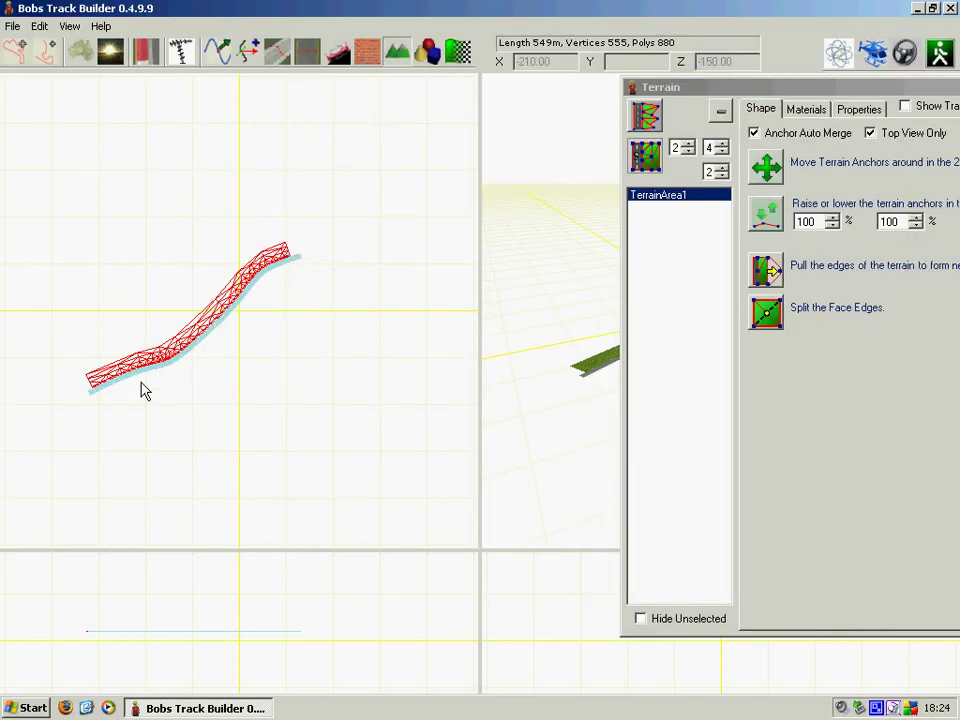
pyautogui.moveTo(99, 387)
pyautogui.mouseDown()
pyautogui.moveTo(284, 329)
pyautogui.moveTo(310, 297)
pyautogui.mouseUp()
pyautogui.click(836, 99)
pyautogui.moveTo(836, 99); pyautogui.dragTo(745, 122)
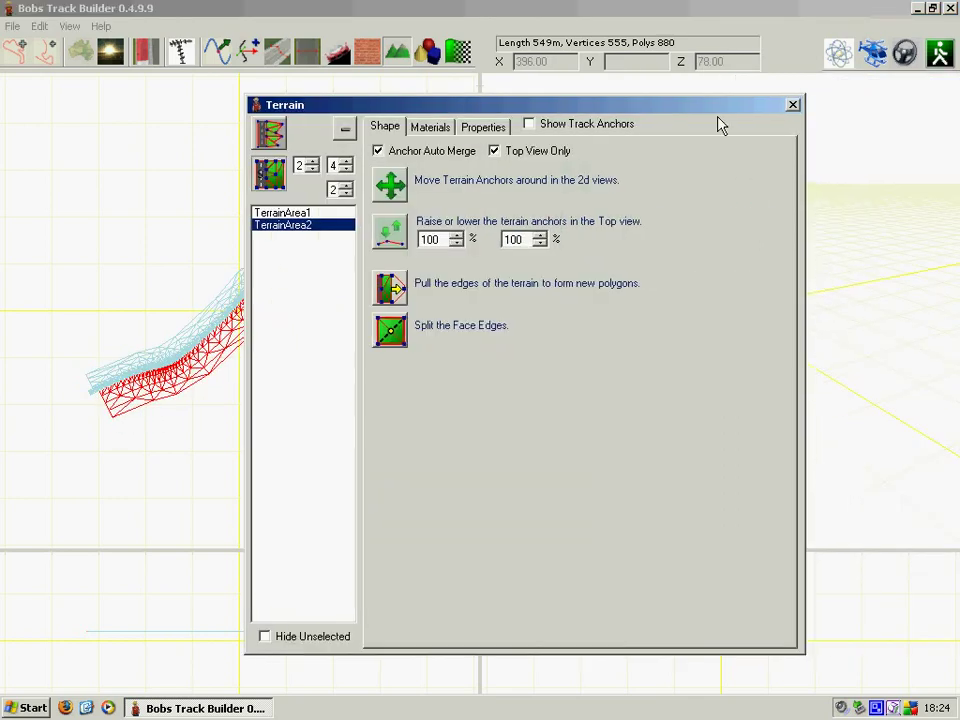
pyautogui.click(793, 105)
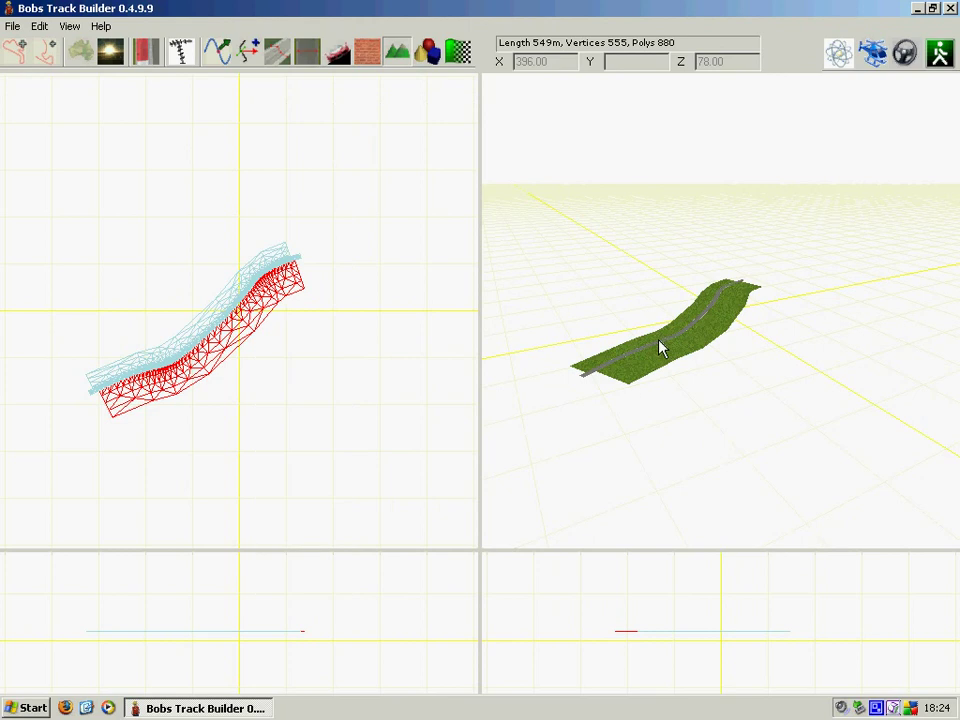
pyautogui.scroll(10, 665, 350)
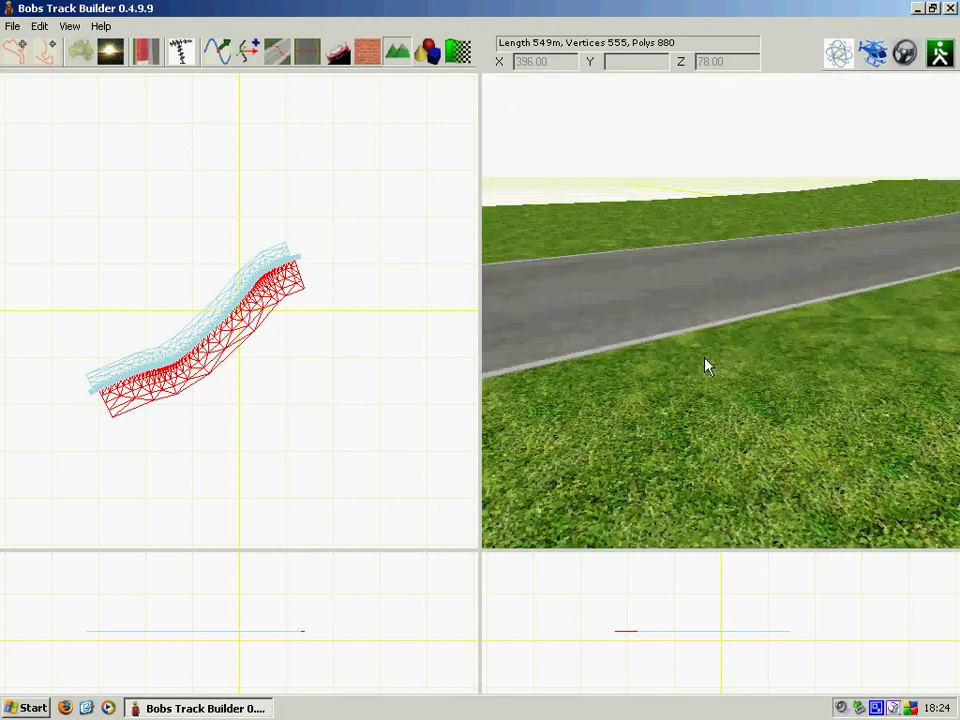
# - Tick DanTest in File > Expansion Packs and confirm with OK
pyautogui.click(18, 28)
pyautogui.click(24, 133)
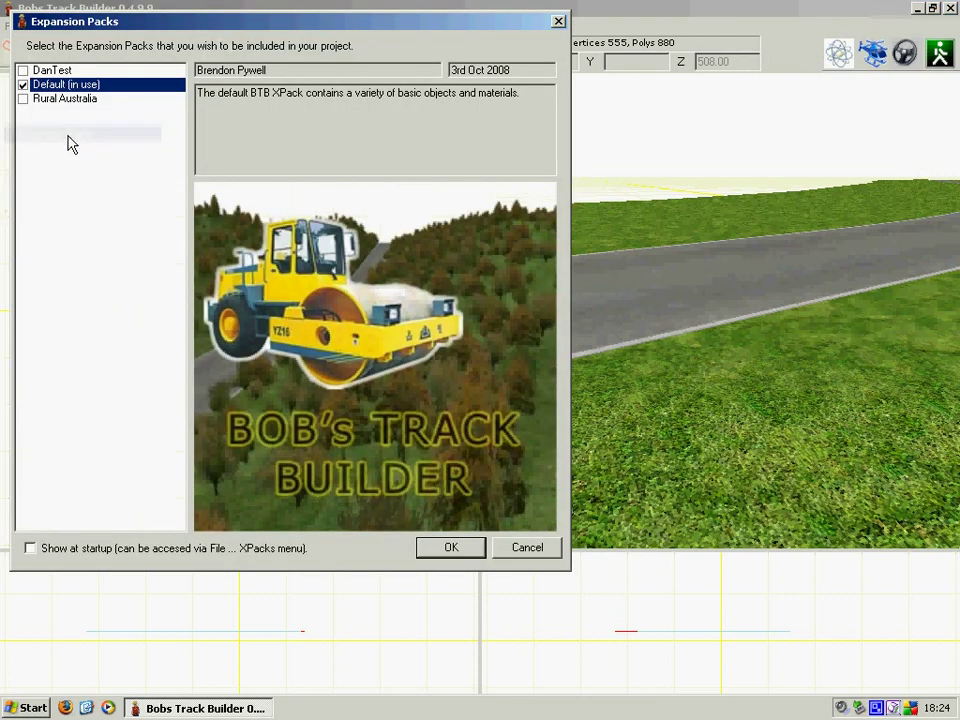
pyautogui.click(23, 70)
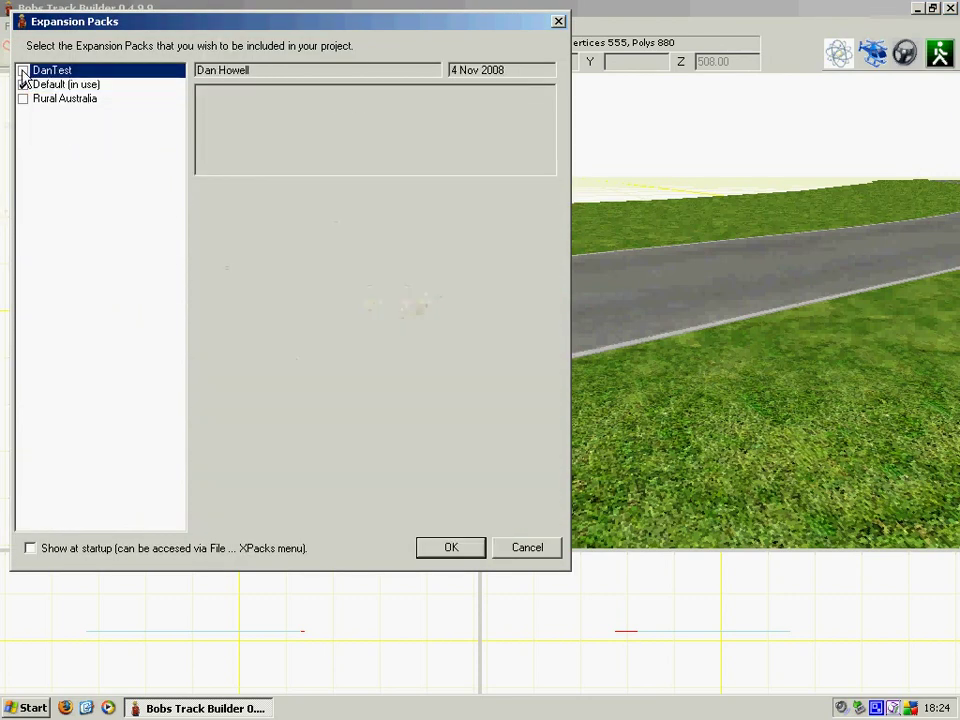
pyautogui.click(452, 551)
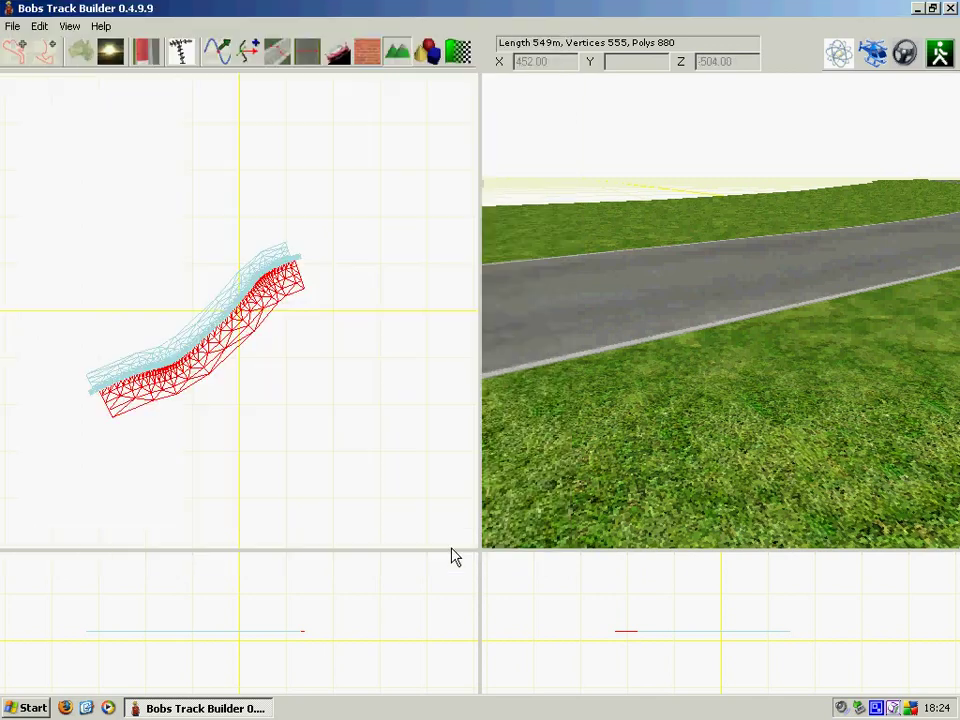
# - Place the DanTest dog object on the grass right beside the road
pyautogui.click(430, 52)
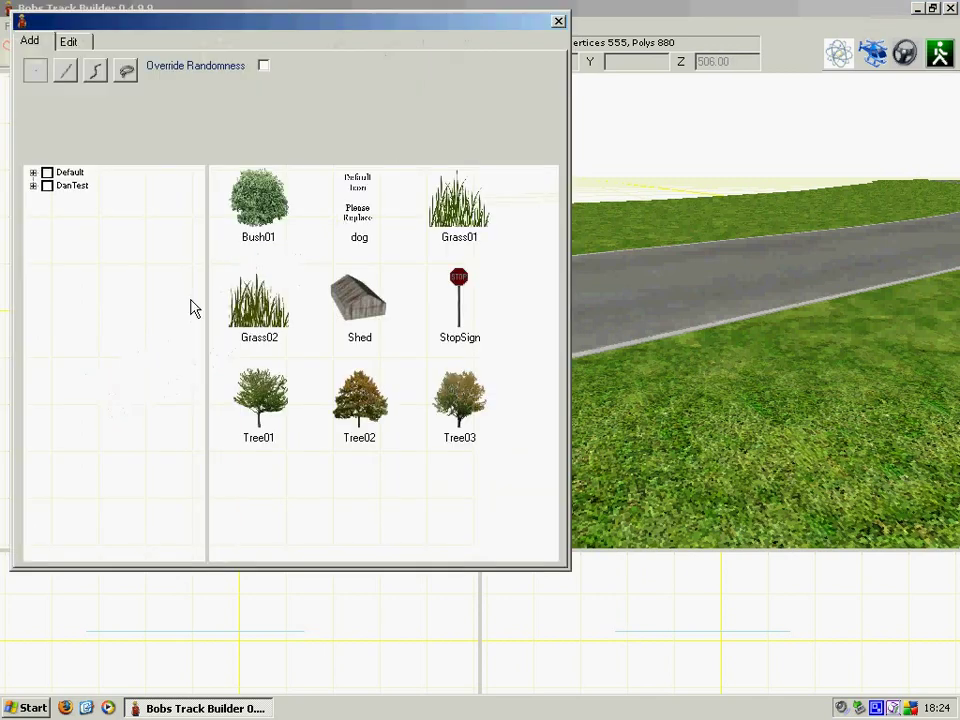
pyautogui.click(33, 185)
pyautogui.click(82, 200)
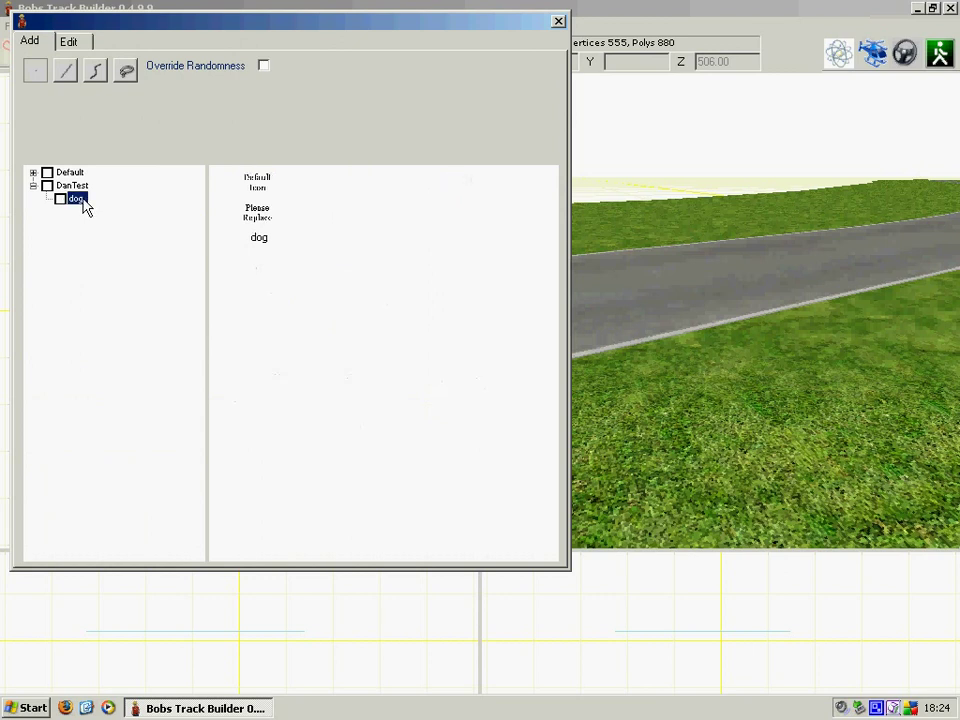
pyautogui.click(258, 210)
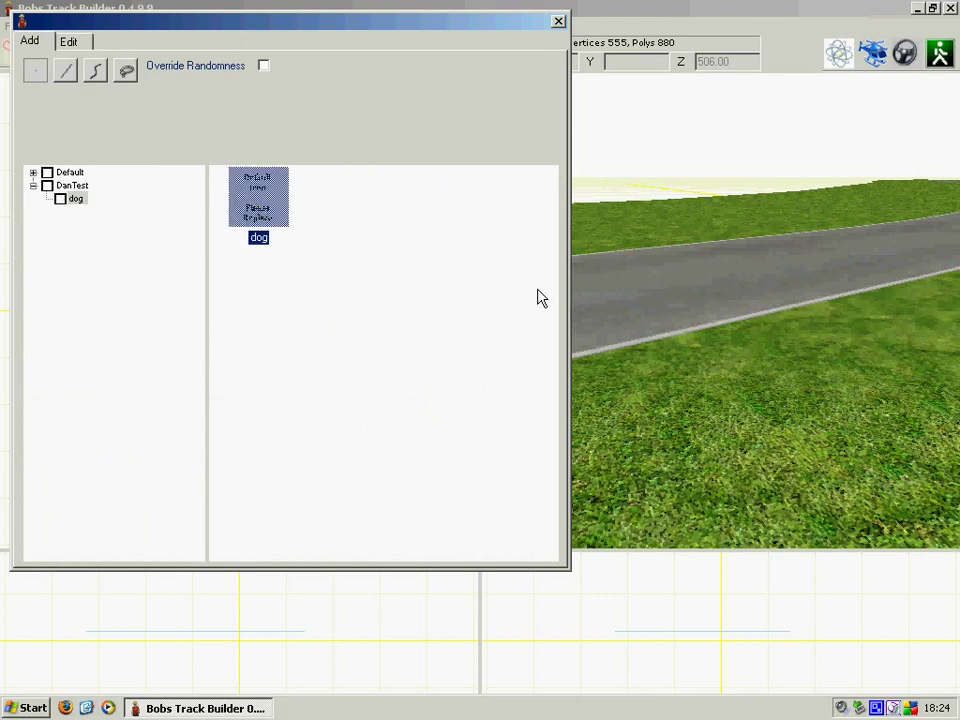
pyautogui.click(727, 378)
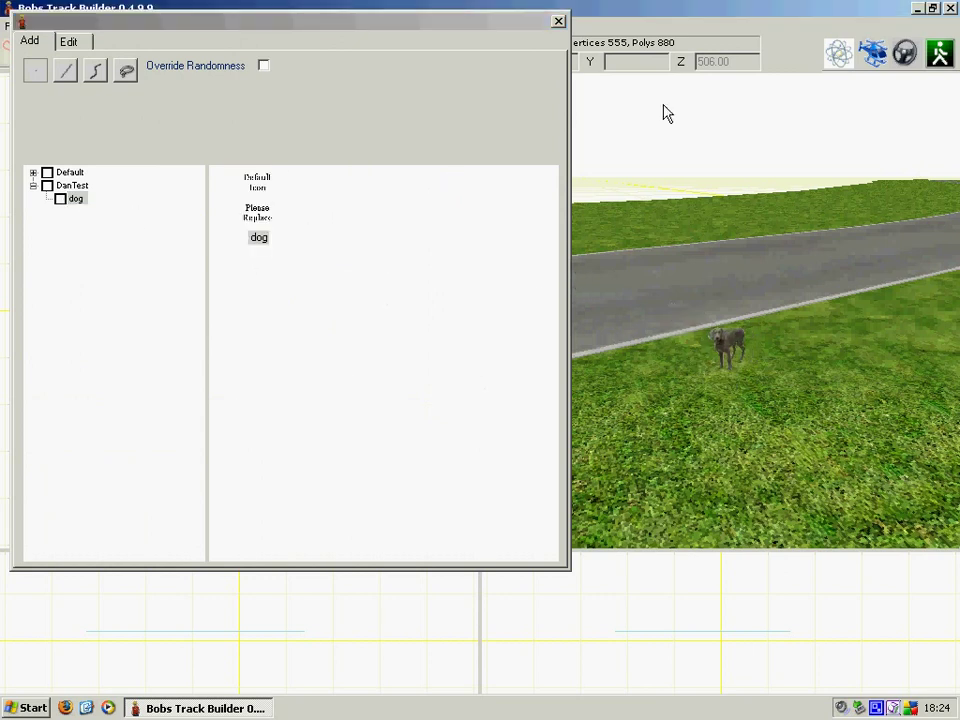
pyautogui.click(558, 21)
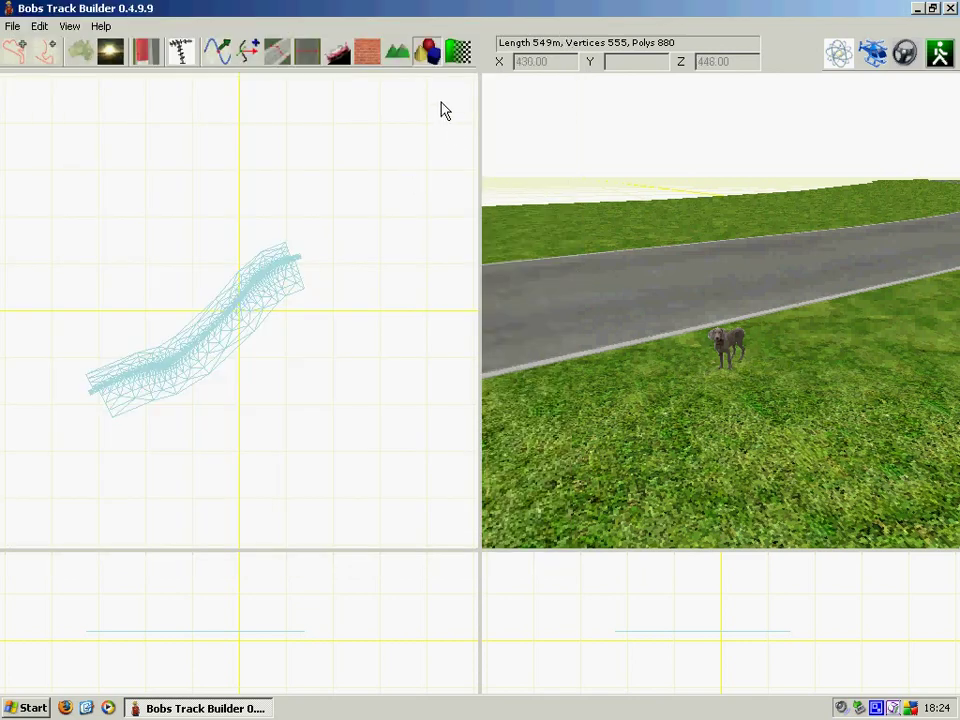
# - Drag the placed dog further out onto the grass
pyautogui.click(426, 52)
pyautogui.click(66, 42)
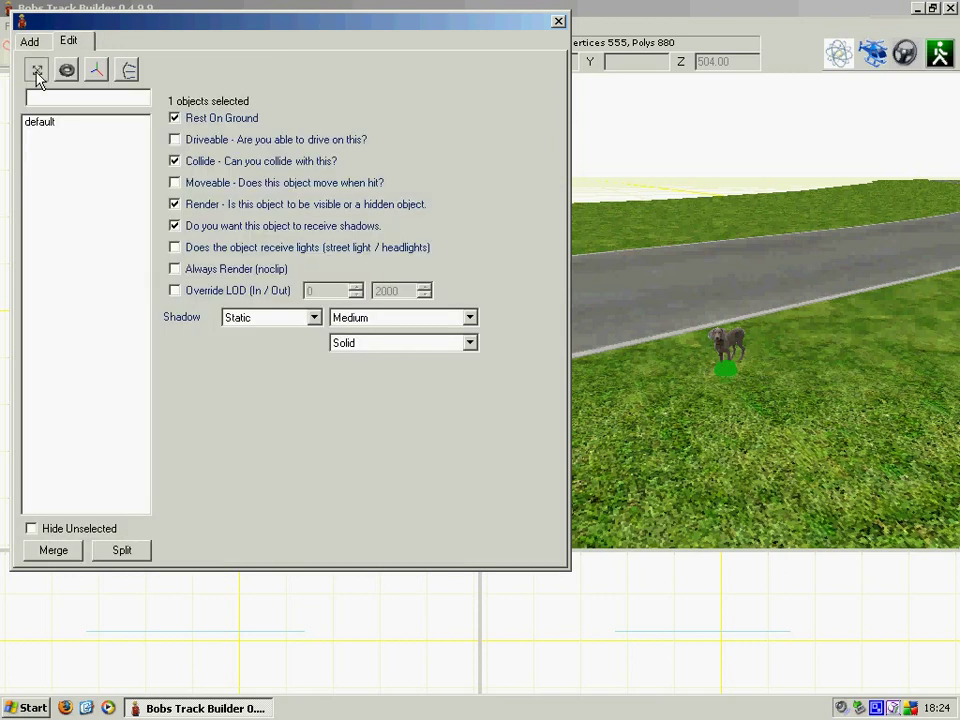
pyautogui.moveTo(722, 376)
pyautogui.mouseDown()
pyautogui.moveTo(705, 374)
pyautogui.moveTo(788, 394)
pyautogui.moveTo(727, 400)
pyautogui.mouseUp()
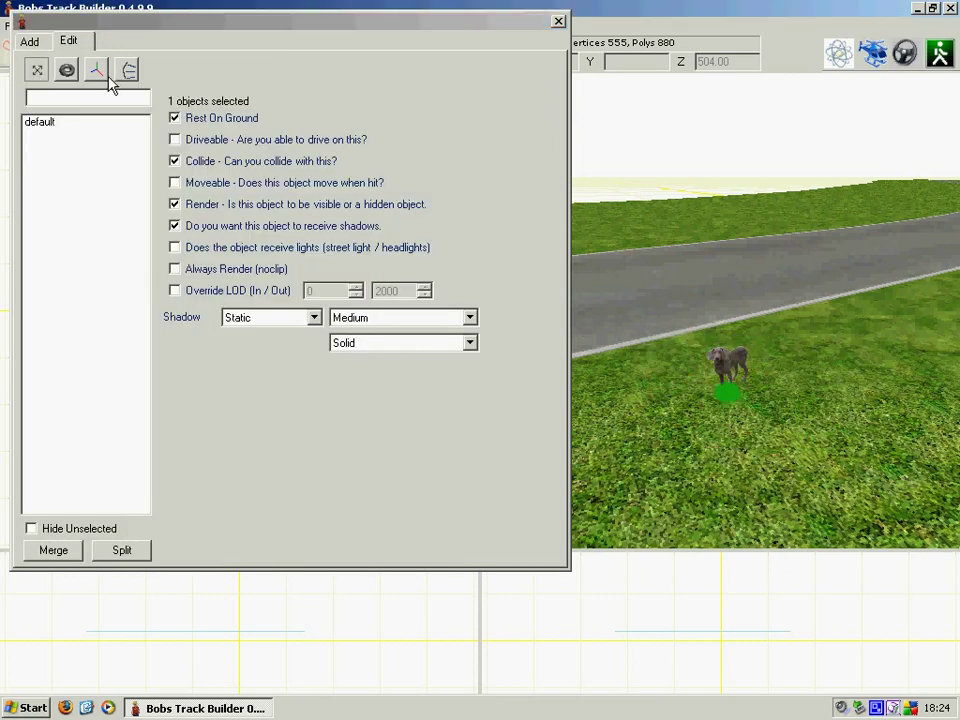
# - Rotate the dog about its vertical axis so it faces a different direction
pyautogui.click(66, 70)
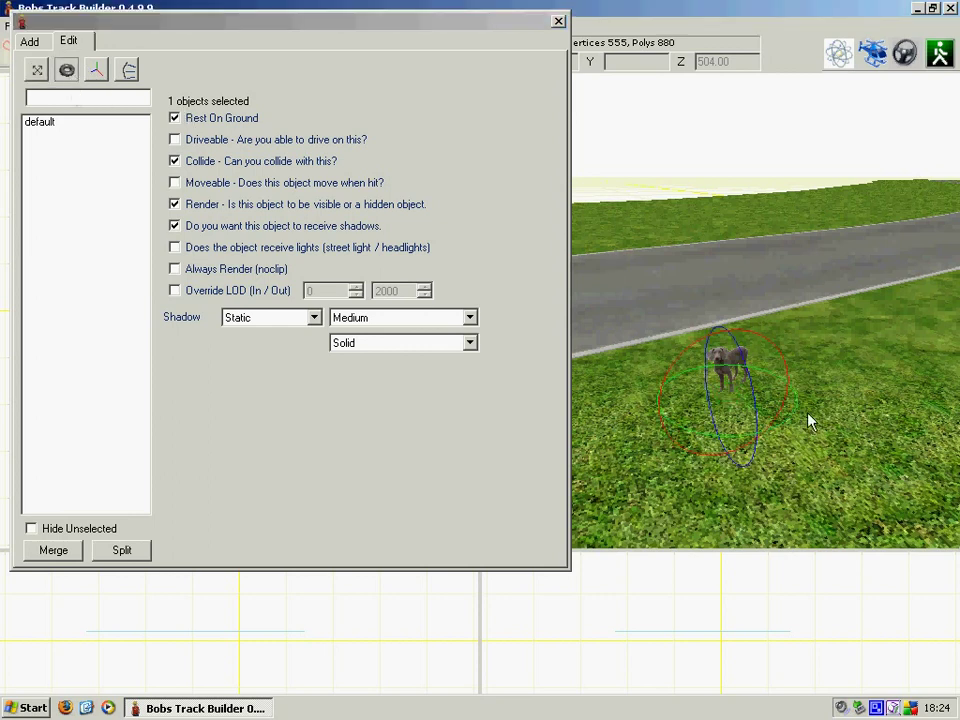
pyautogui.moveTo(790, 412); pyautogui.dragTo(655, 421)
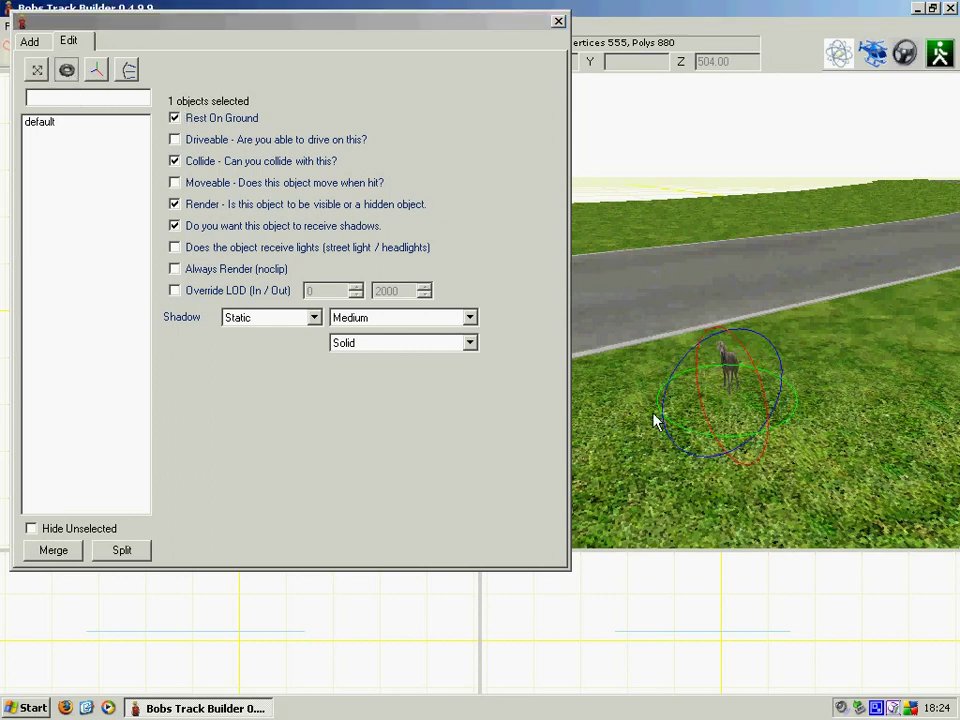
pyautogui.click(558, 21)
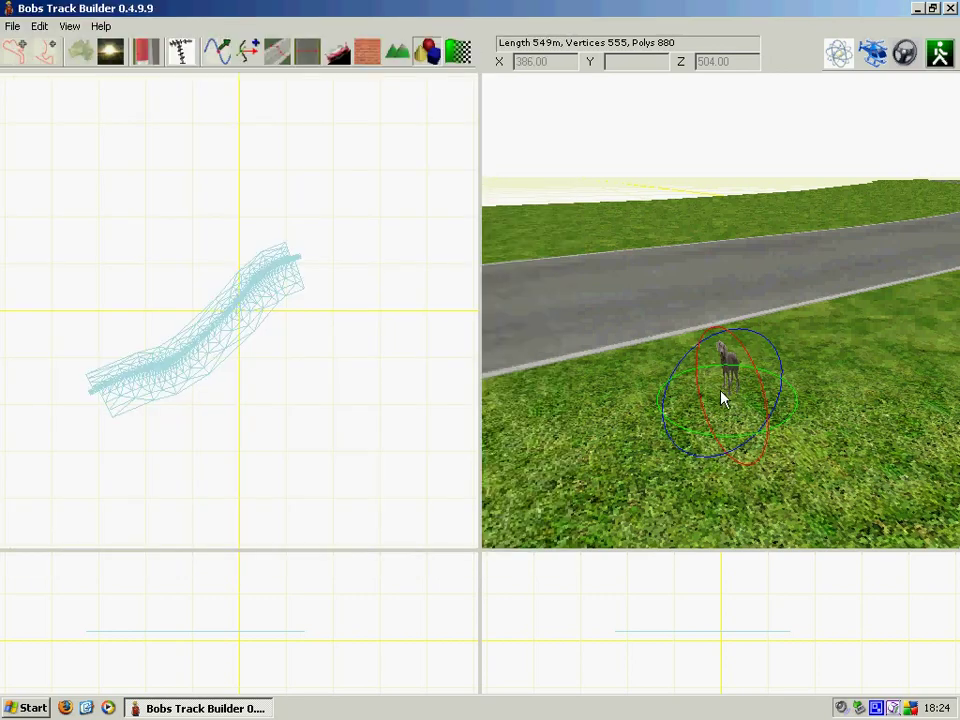
pyautogui.moveTo(724, 398); pyautogui.dragTo(838, 372, button='right')
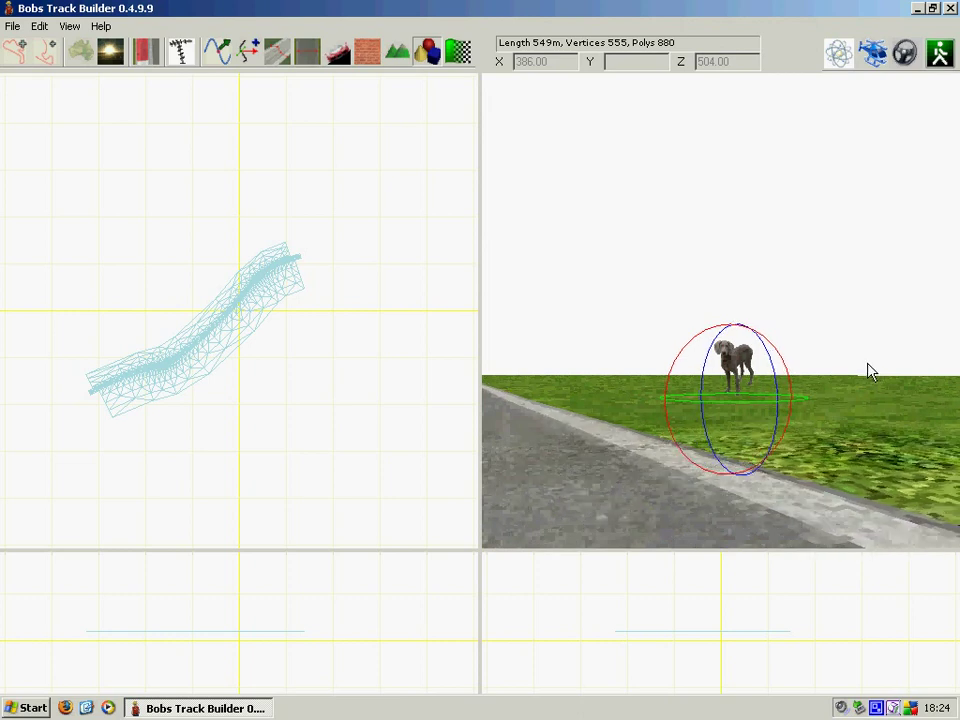
pyautogui.moveTo(868, 371)
pyautogui.mouseDown(button='right')
pyautogui.moveTo(846, 381)
pyautogui.moveTo(855, 381)
pyautogui.mouseUp(button='right')
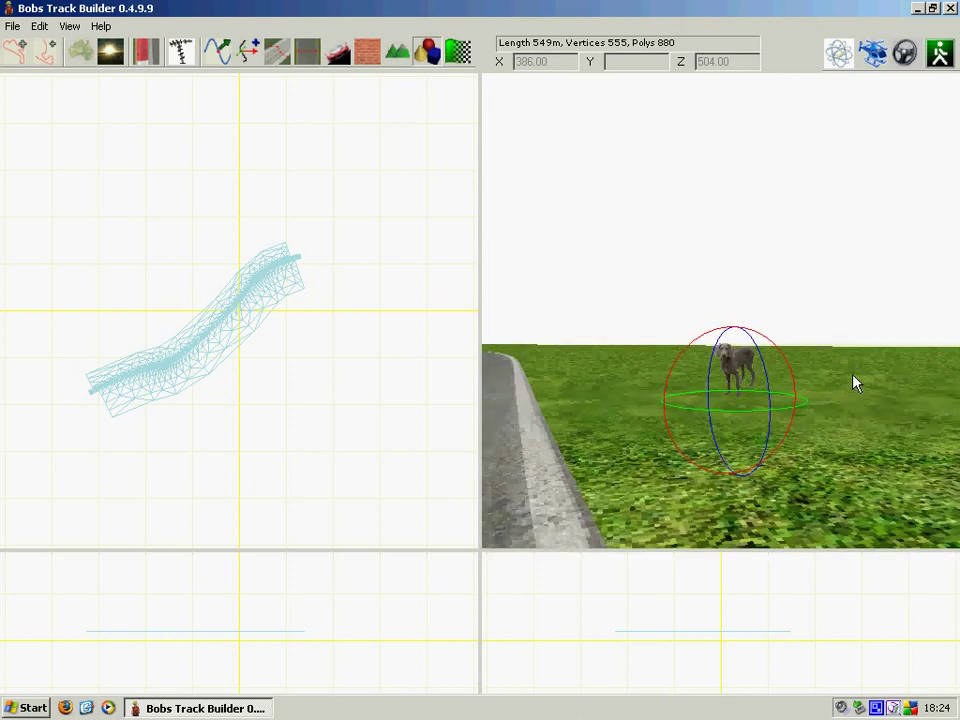
# - Move the dog slightly toward the viewer, framing the curved tarmac road behind it
pyautogui.click(416, 58)
pyautogui.click(37, 69)
pyautogui.click(746, 407)
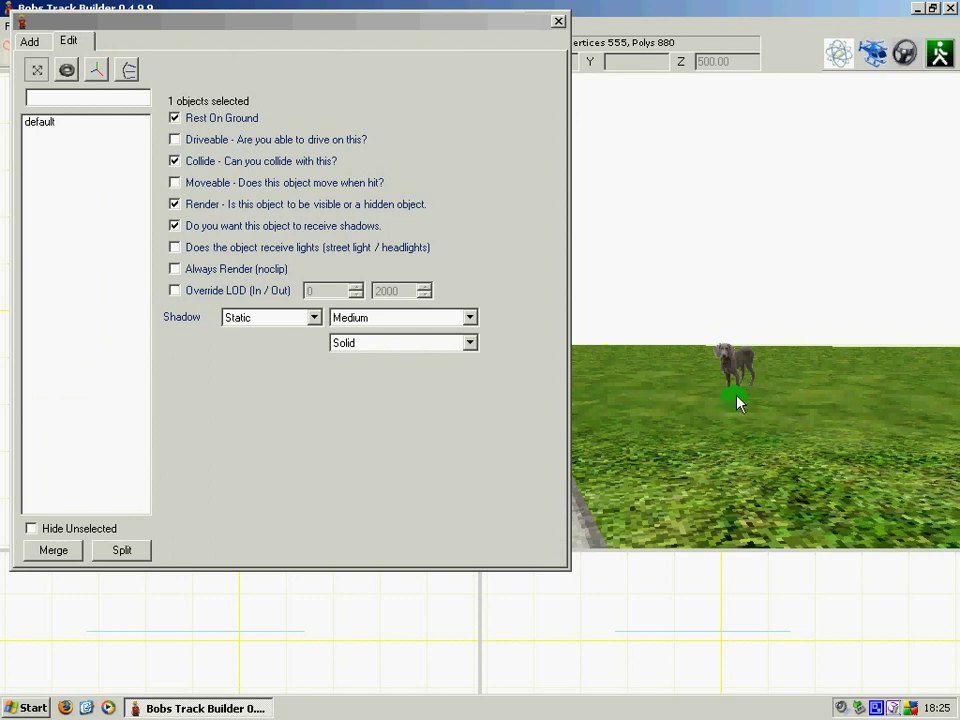
pyautogui.moveTo(735, 402)
pyautogui.mouseDown()
pyautogui.moveTo(736, 419)
pyautogui.moveTo(735, 403)
pyautogui.mouseUp()
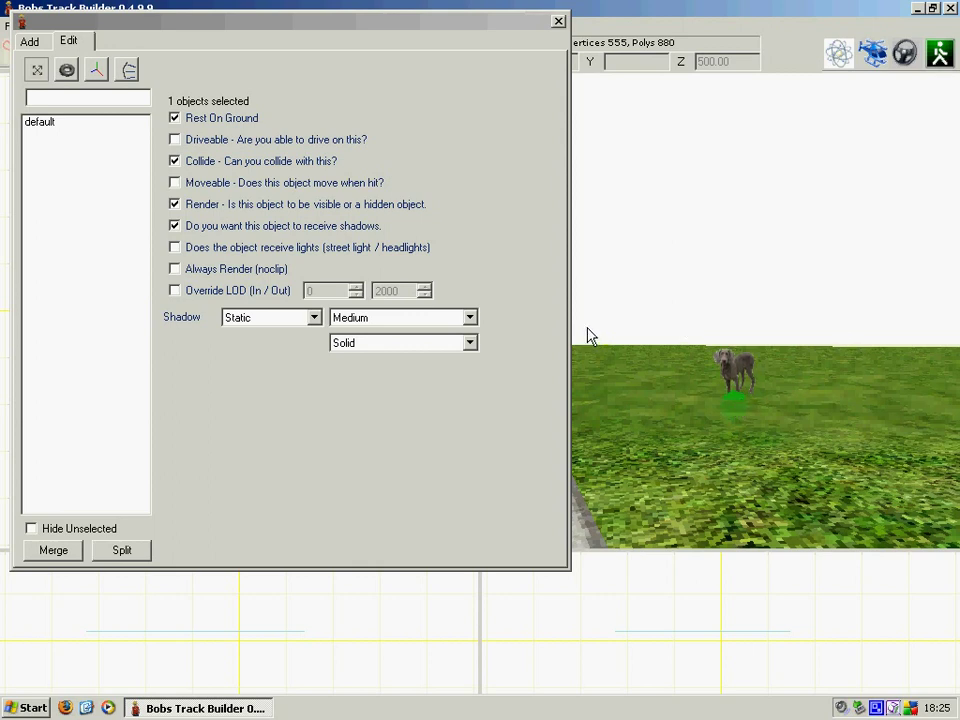
pyautogui.click(559, 21)
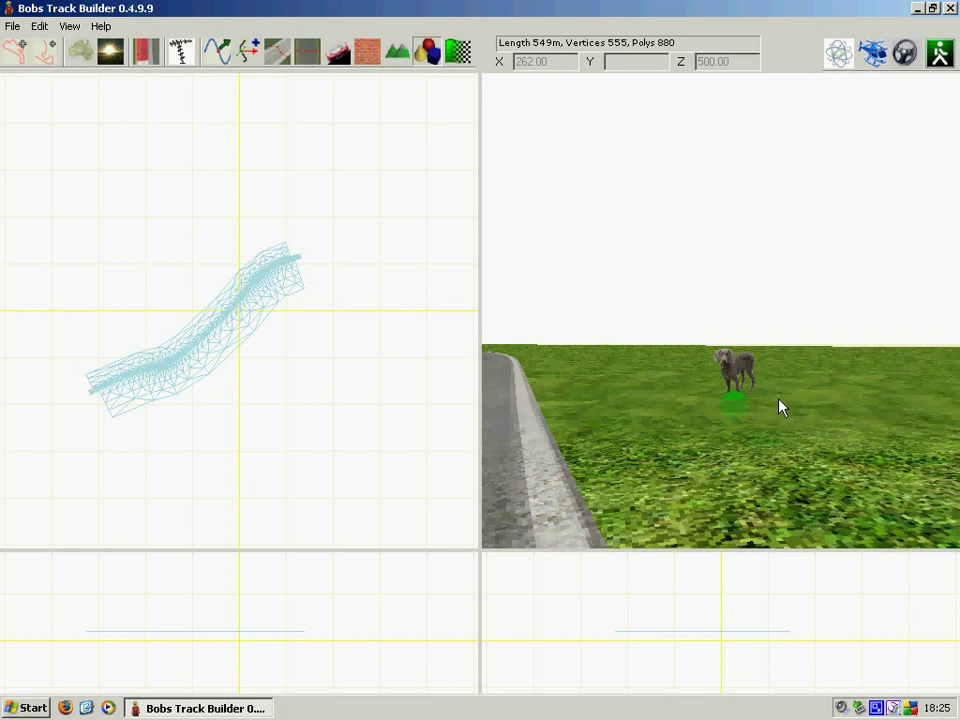
pyautogui.moveTo(780, 410); pyautogui.dragTo(681, 443)
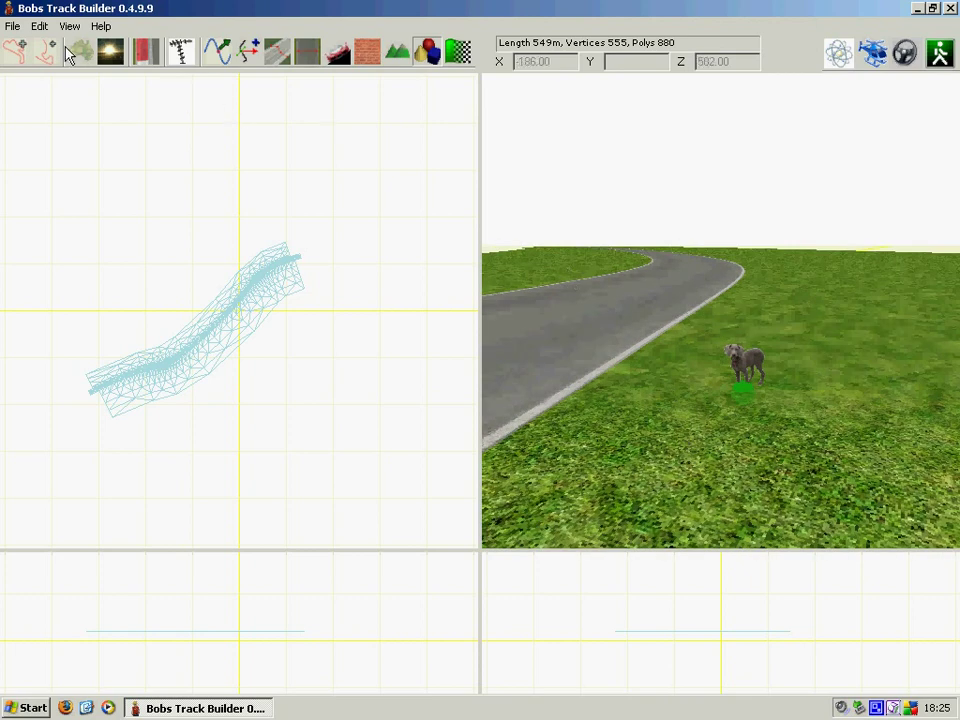